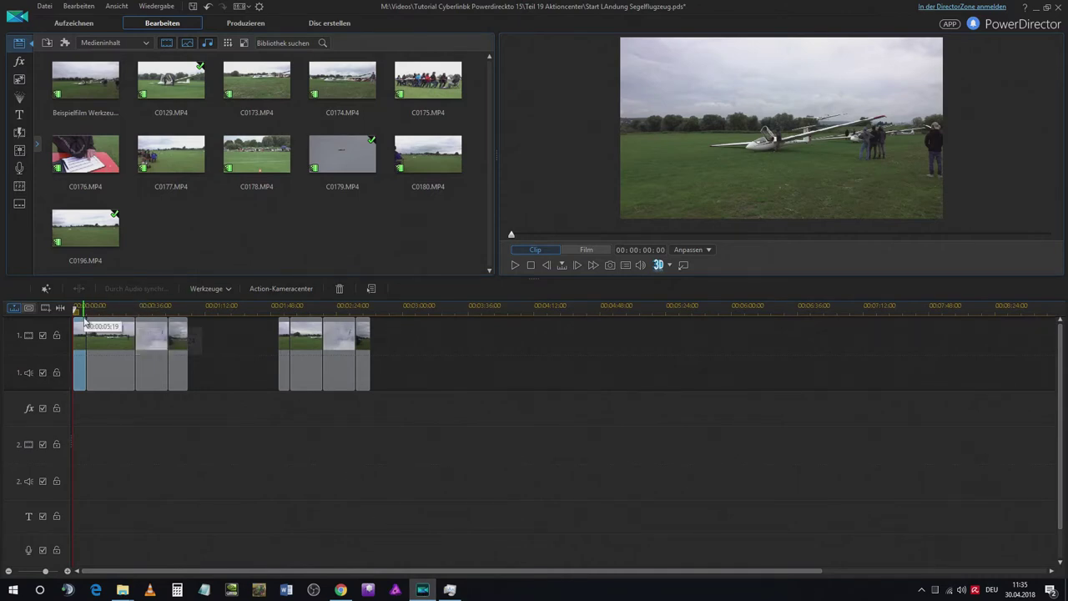
# Preview the individual clips of both clip groups on video track 1.
pyautogui.click(116, 334)
pyautogui.click(157, 331)
pyautogui.click(177, 334)
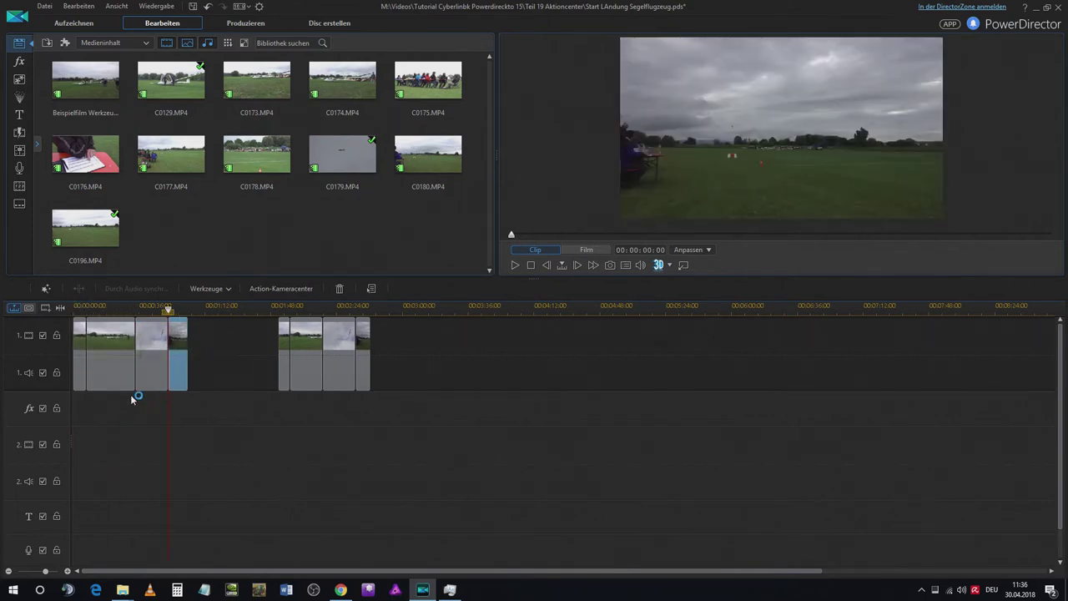
pyautogui.click(284, 346)
pyautogui.click(305, 345)
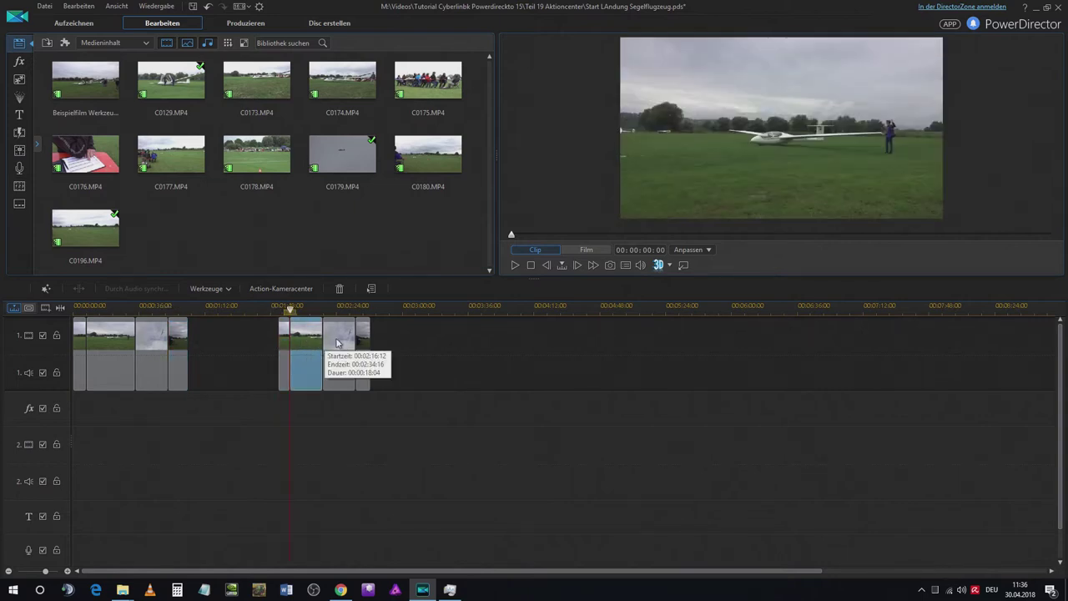
pyautogui.click(338, 342)
pyautogui.click(365, 337)
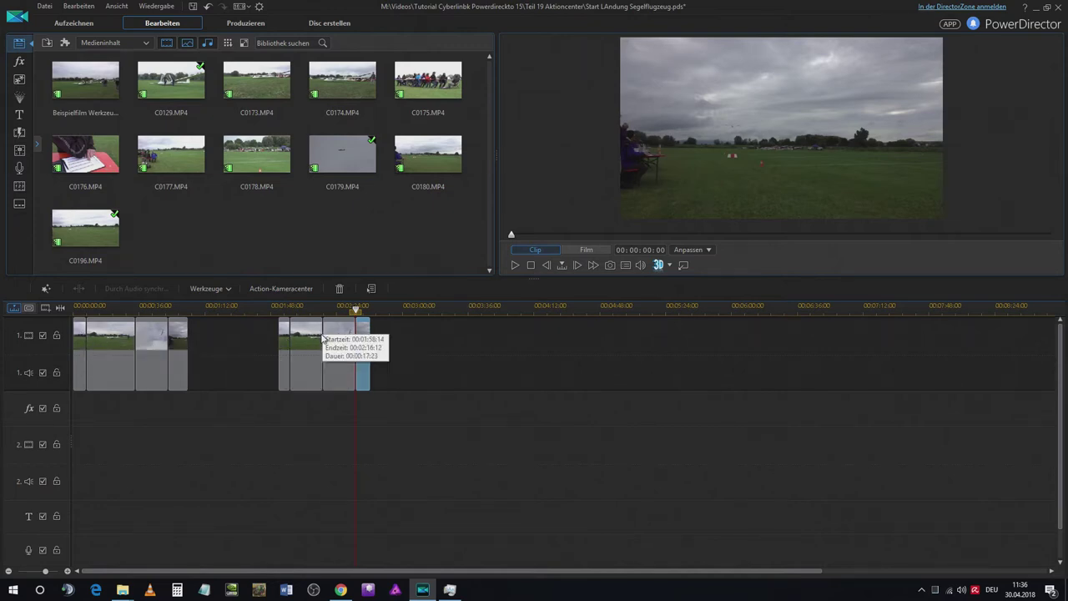
# Open the first clip of the second group in the Action-Kameracenter to view its tools, and close it without changes.
pyautogui.click(288, 337)
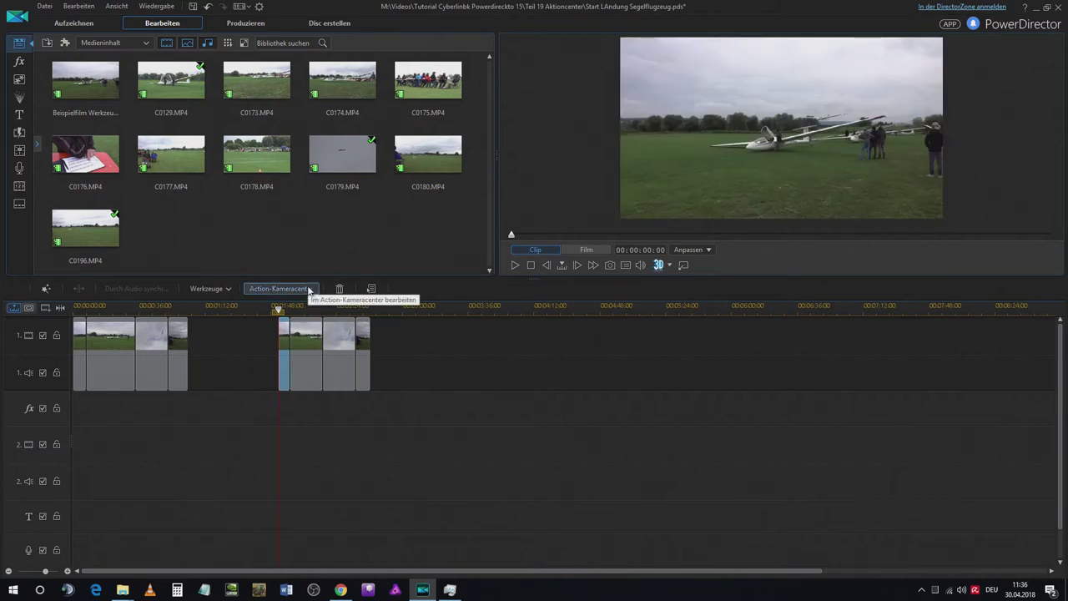
pyautogui.click(309, 289)
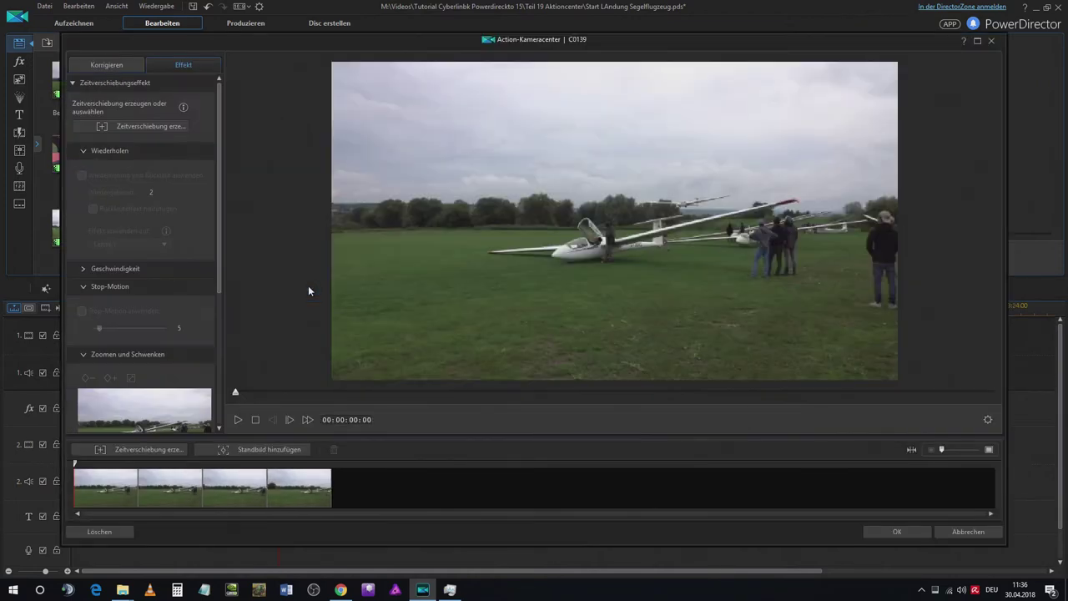
pyautogui.click(992, 41)
# Try opening a temporary C0180.MP4 clip from track 1 in the Action-Kameracenter, and remove the clip from the timeline.
pyautogui.moveTo(428, 155); pyautogui.dragTo(439, 350)
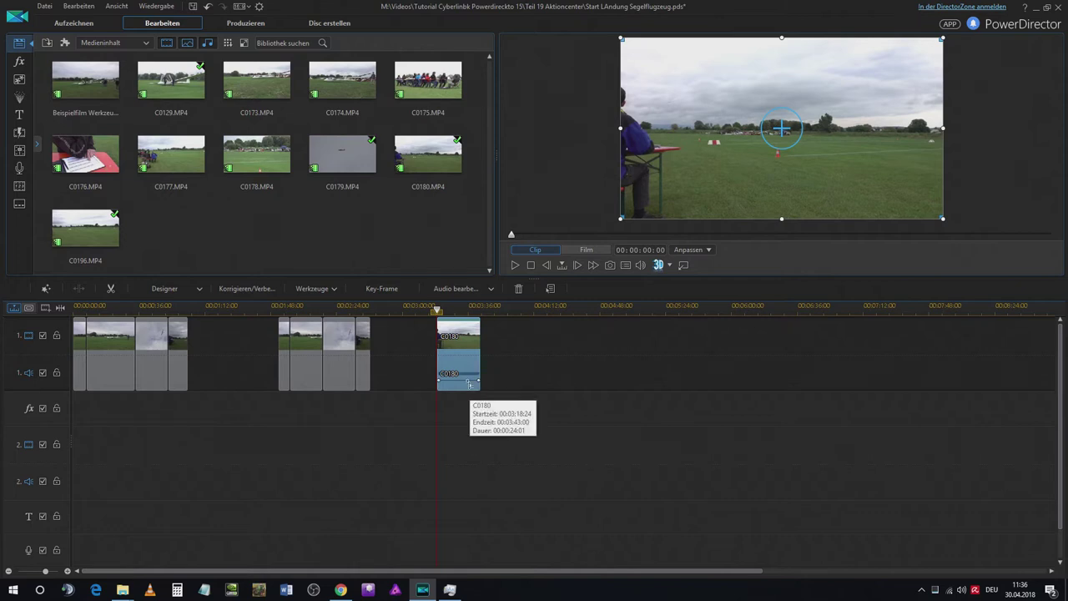
pyautogui.click(339, 288)
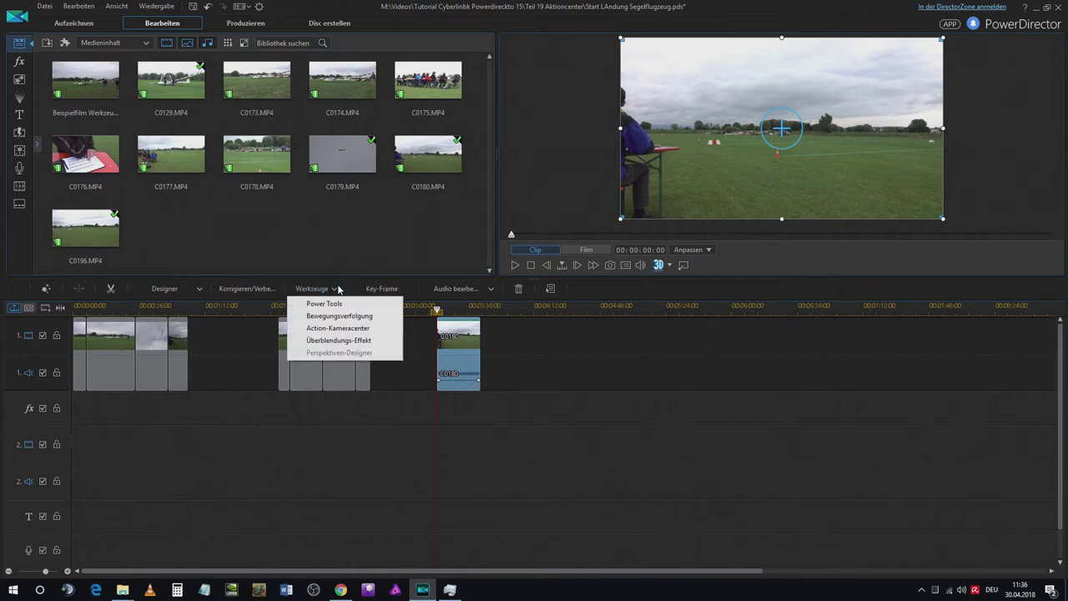
pyautogui.click(352, 330)
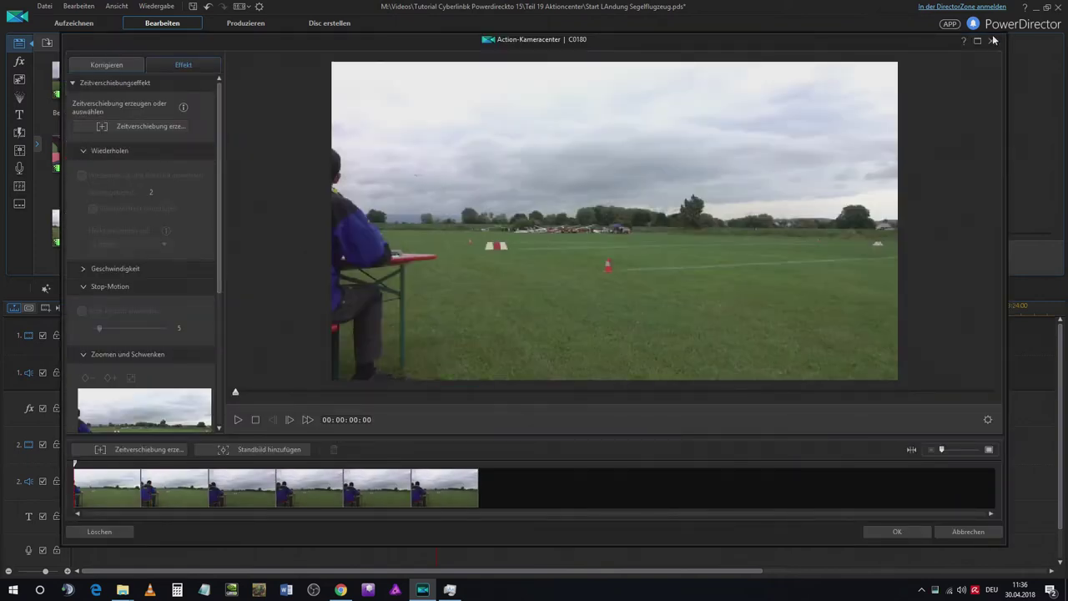
pyautogui.click(993, 40)
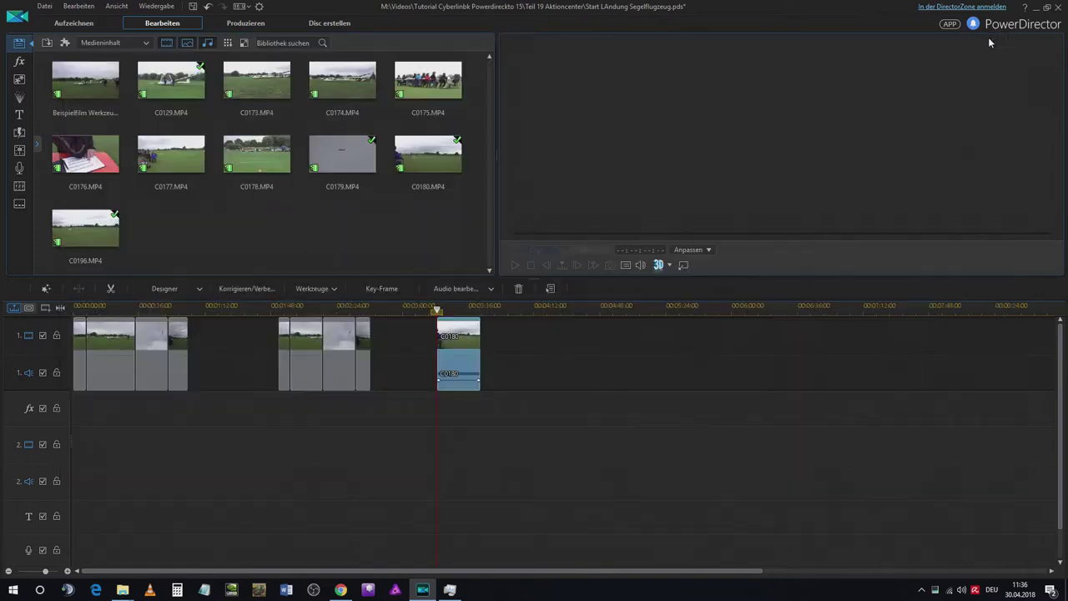
pyautogui.press('Delete')
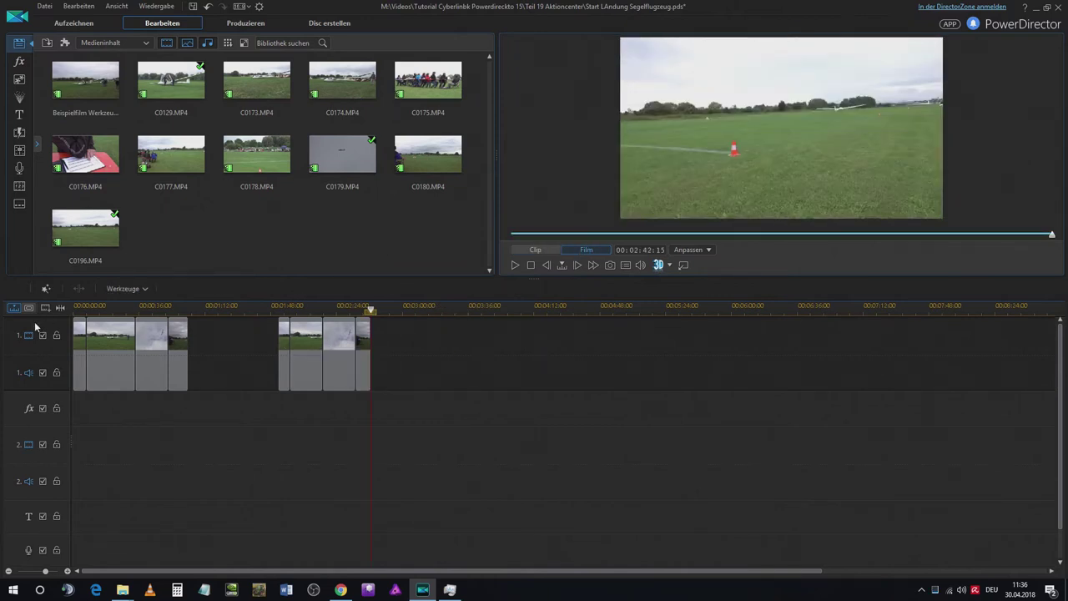
# Play the film from the start of the timeline.
pyautogui.click(75, 307)
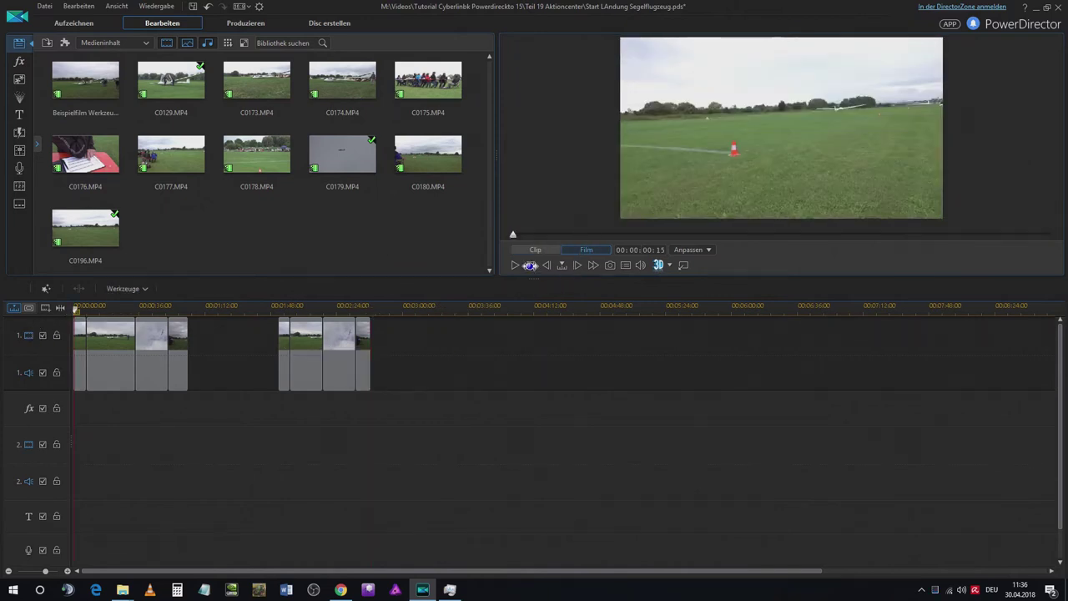
pyautogui.click(514, 267)
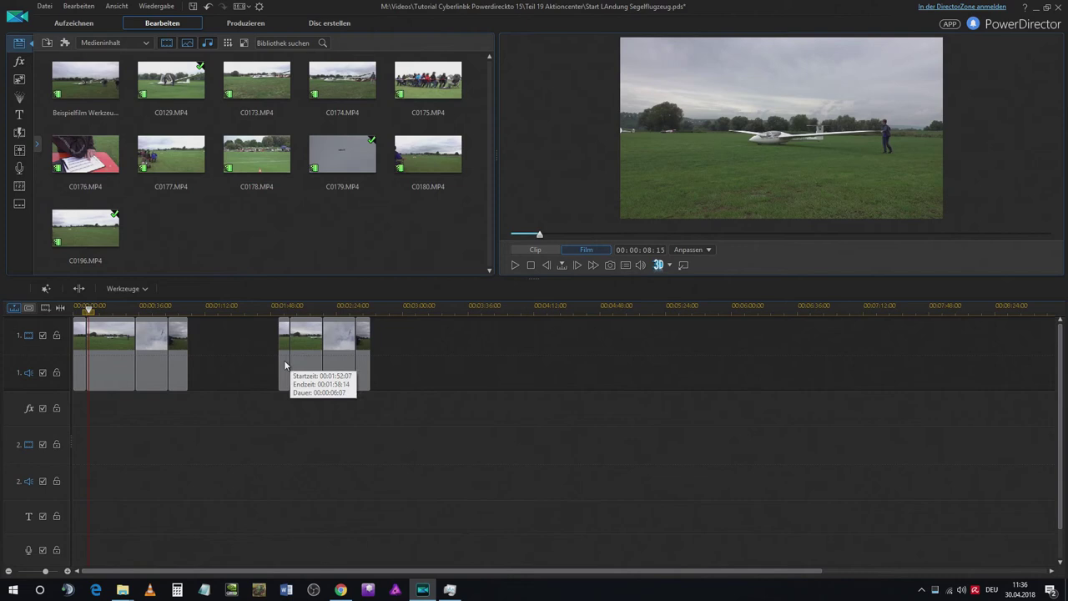
# Create a time shift in the second group's first clip in the Action-Kameracenter, about 00:00:01:18 long and ending at 00:00:03:21.
pyautogui.click(286, 359)
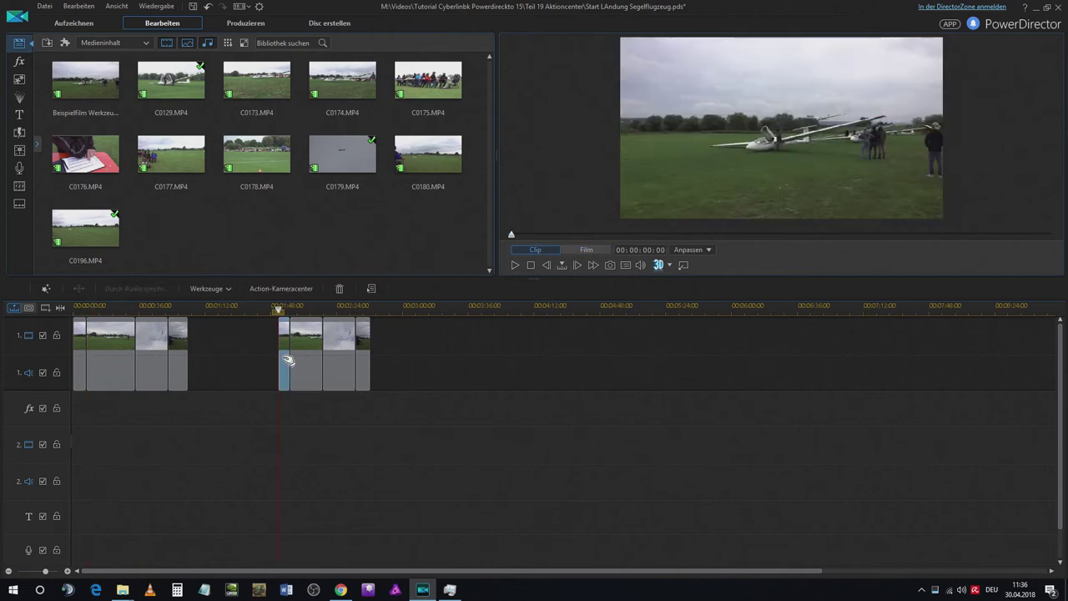
pyautogui.click(304, 290)
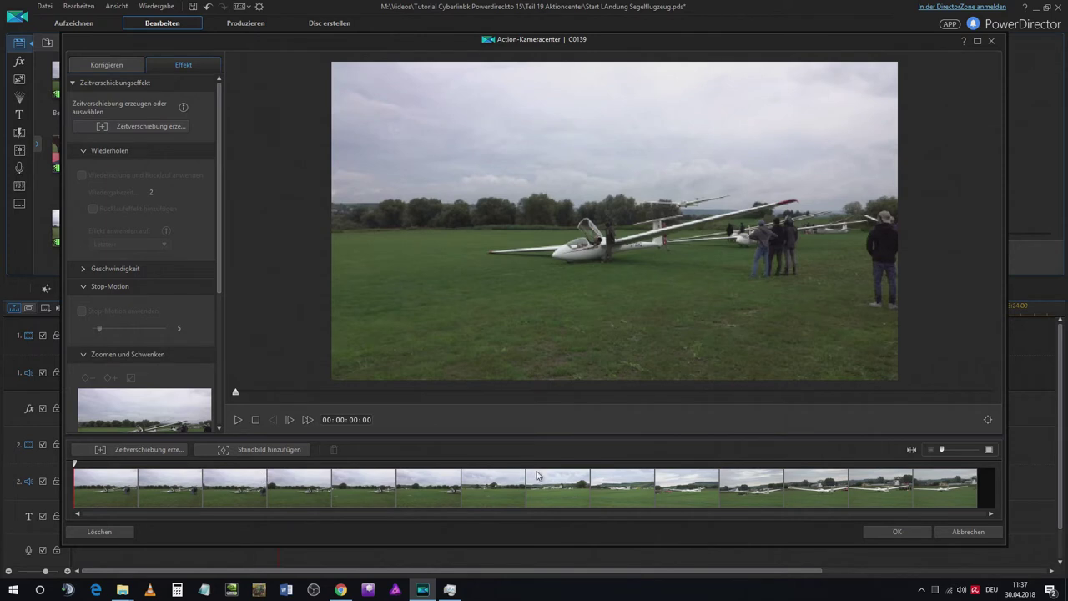
pyautogui.click(129, 127)
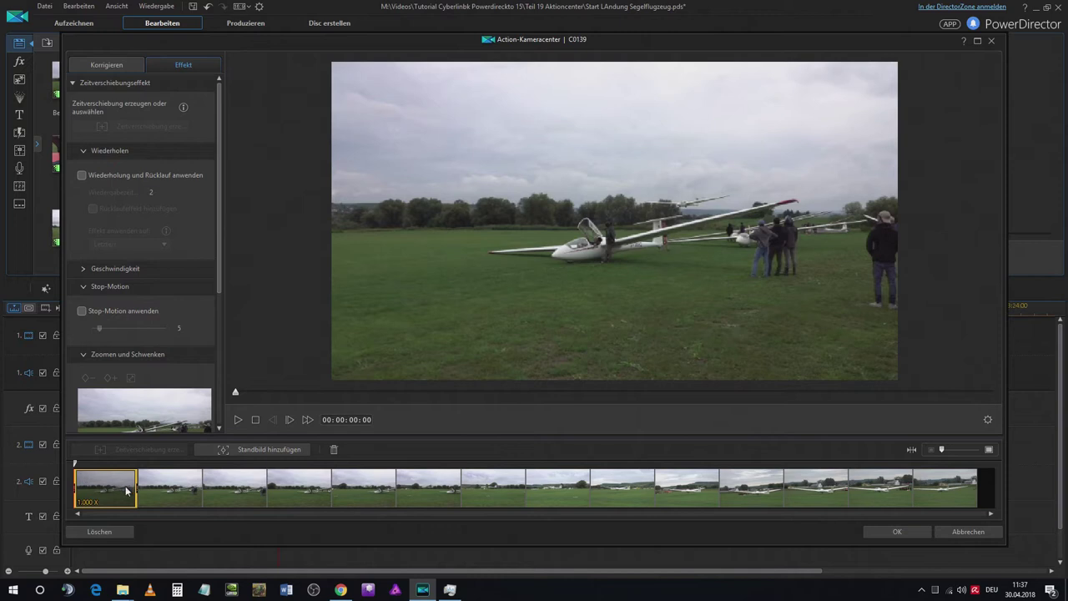
pyautogui.moveTo(136, 484); pyautogui.dragTo(395, 492)
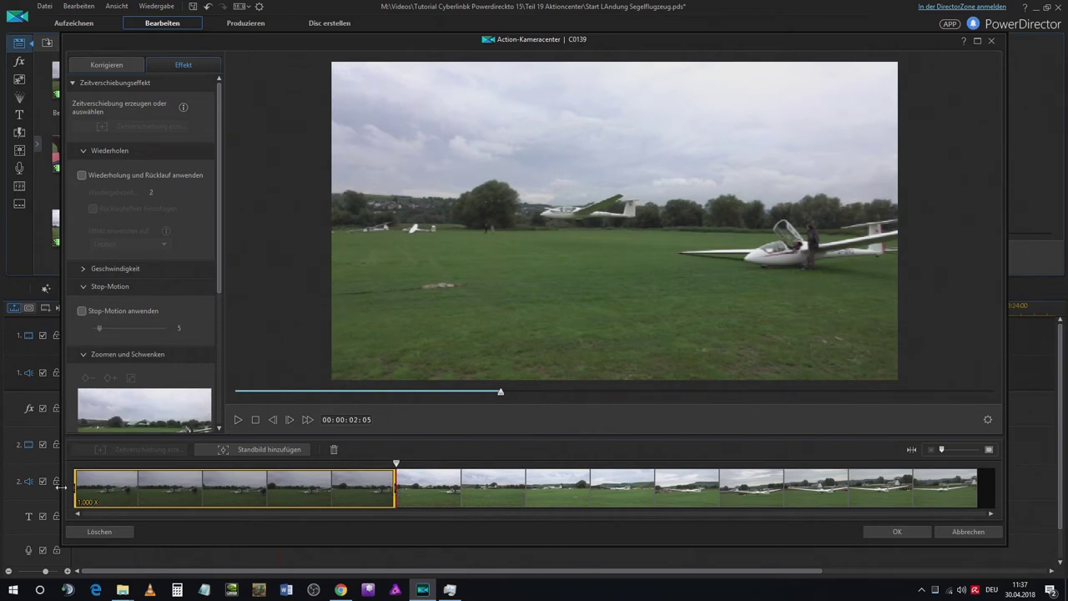
pyautogui.moveTo(75, 492); pyautogui.dragTo(635, 497)
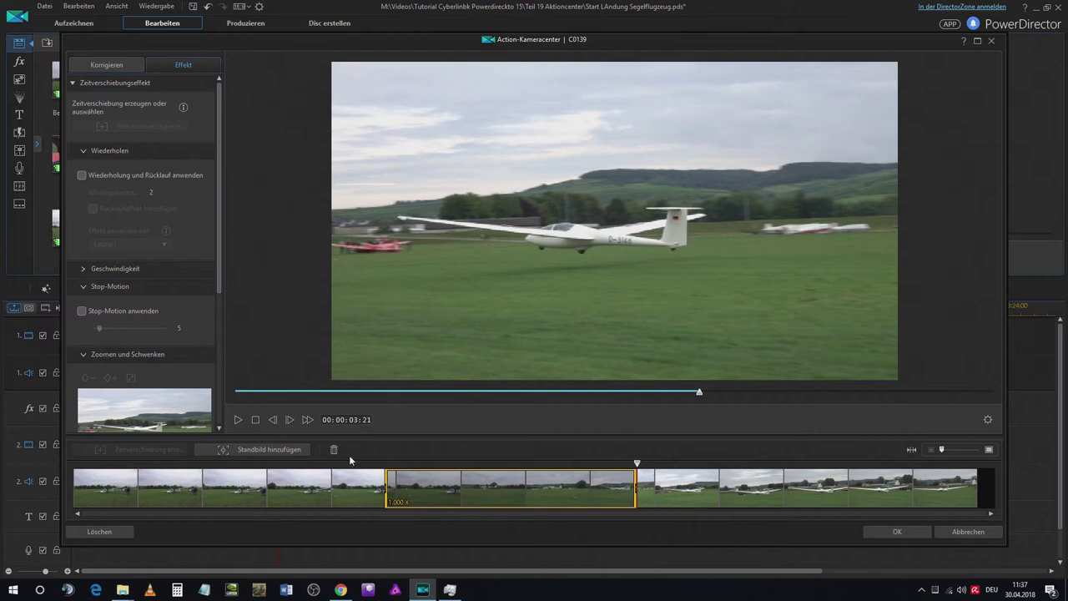
# Add a speed effect to the time shift segment with a multiplier of 0.500 and both Ease In and Ease Out enabled.
pyautogui.click(337, 490)
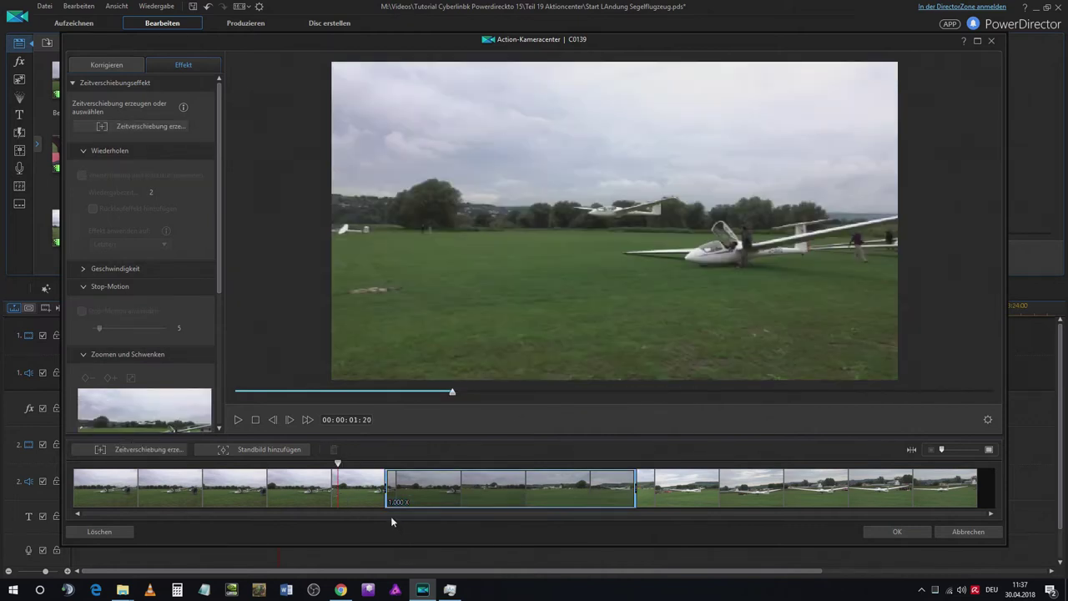
pyautogui.click(417, 483)
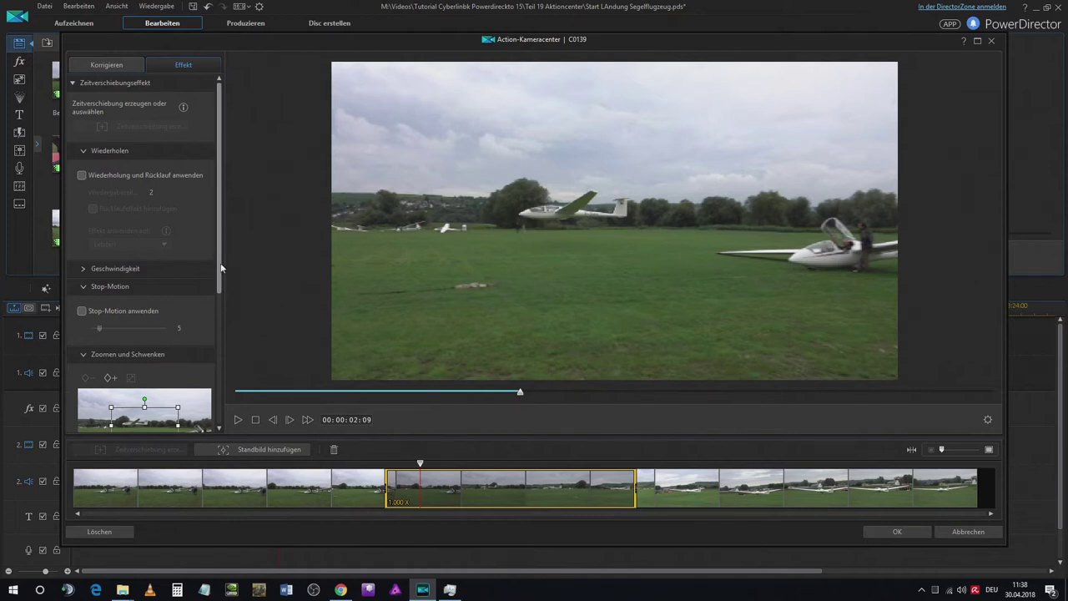
pyautogui.moveTo(221, 253); pyautogui.dragTo(214, 211)
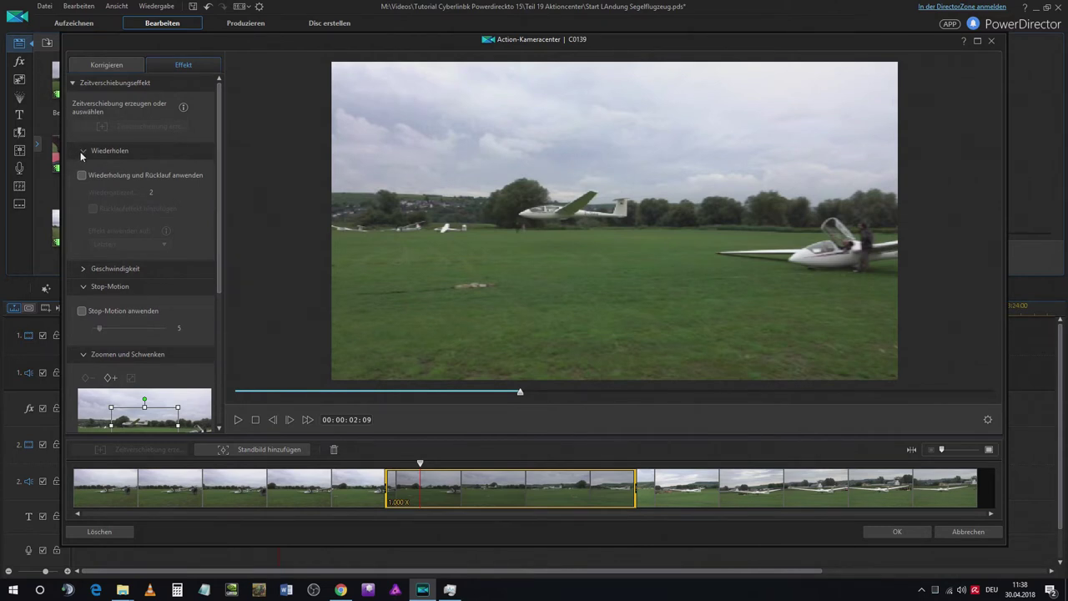
pyautogui.click(83, 268)
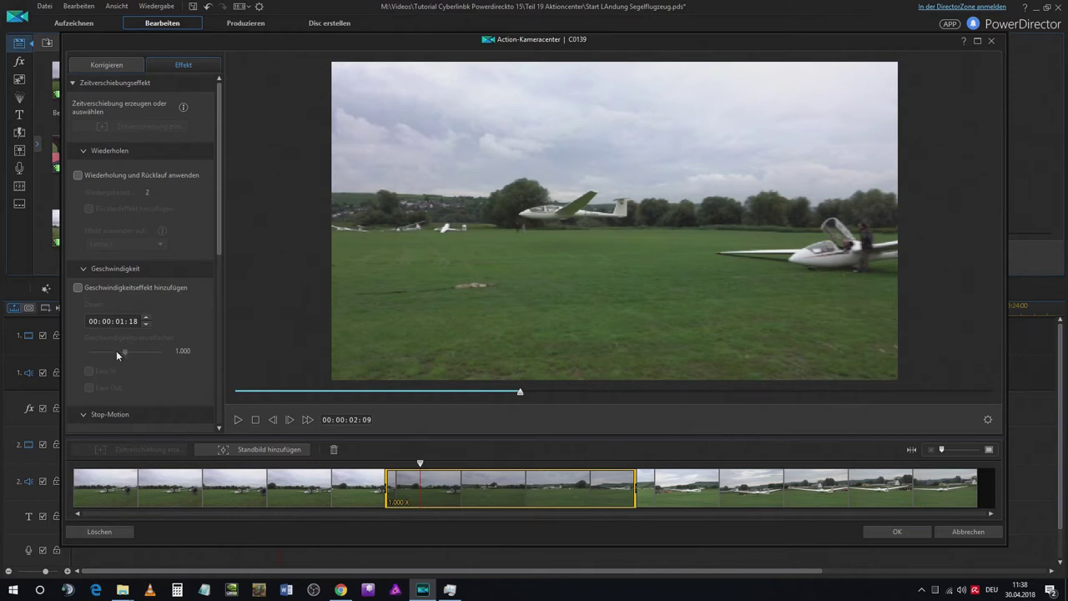
pyautogui.click(79, 288)
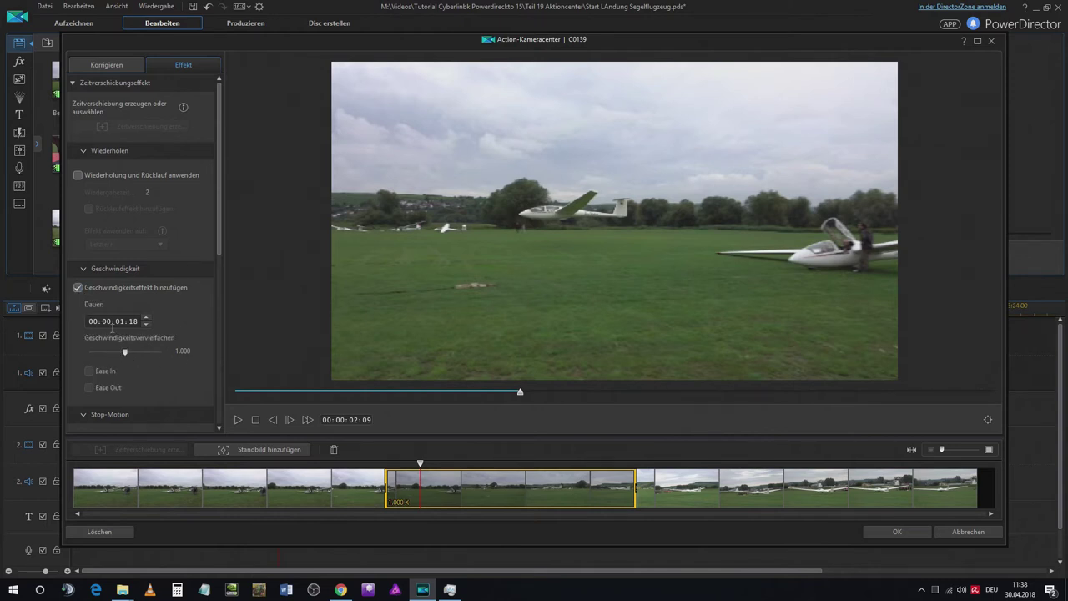
pyautogui.moveTo(125, 354); pyautogui.dragTo(108, 358)
pyautogui.click(89, 371)
pyautogui.click(89, 388)
# Check when interpolation is available, and apply the settings with audio and its pitch kept and interpolated technology enabled.
pyautogui.click(988, 421)
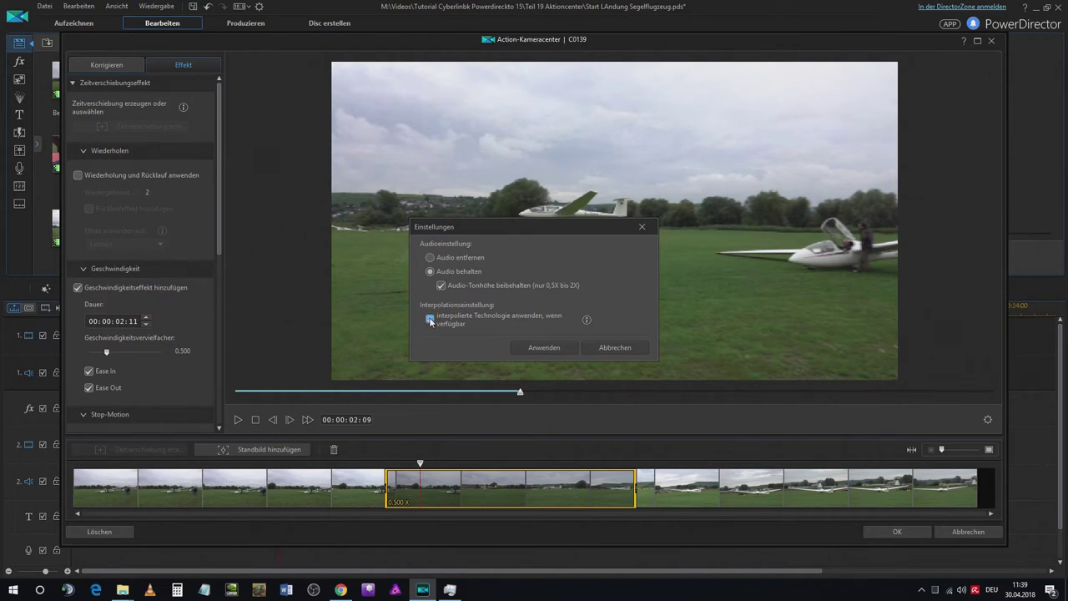
pyautogui.click(584, 322)
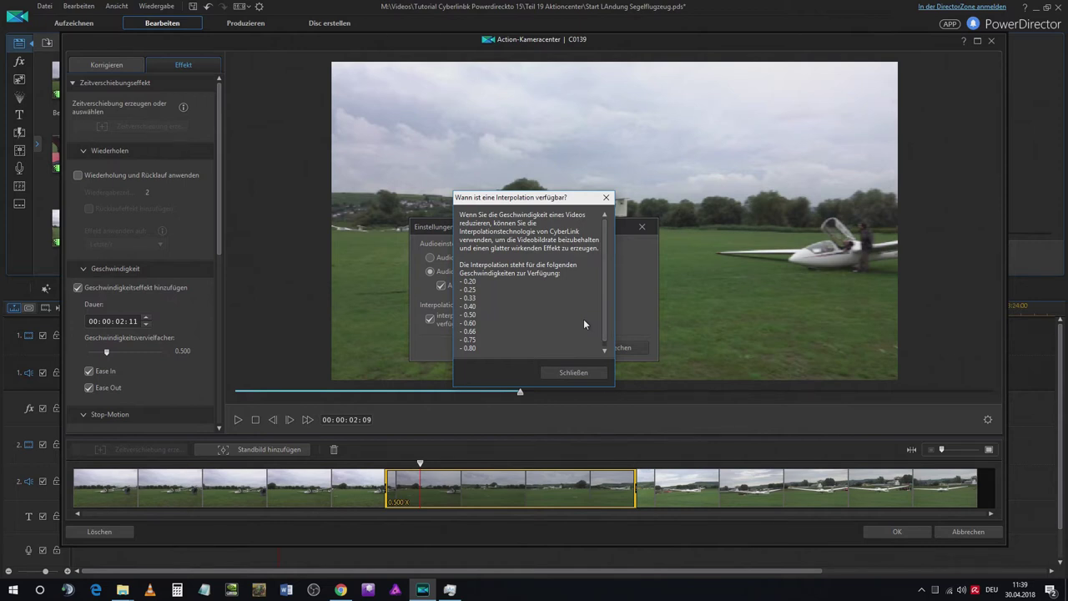
pyautogui.click(577, 372)
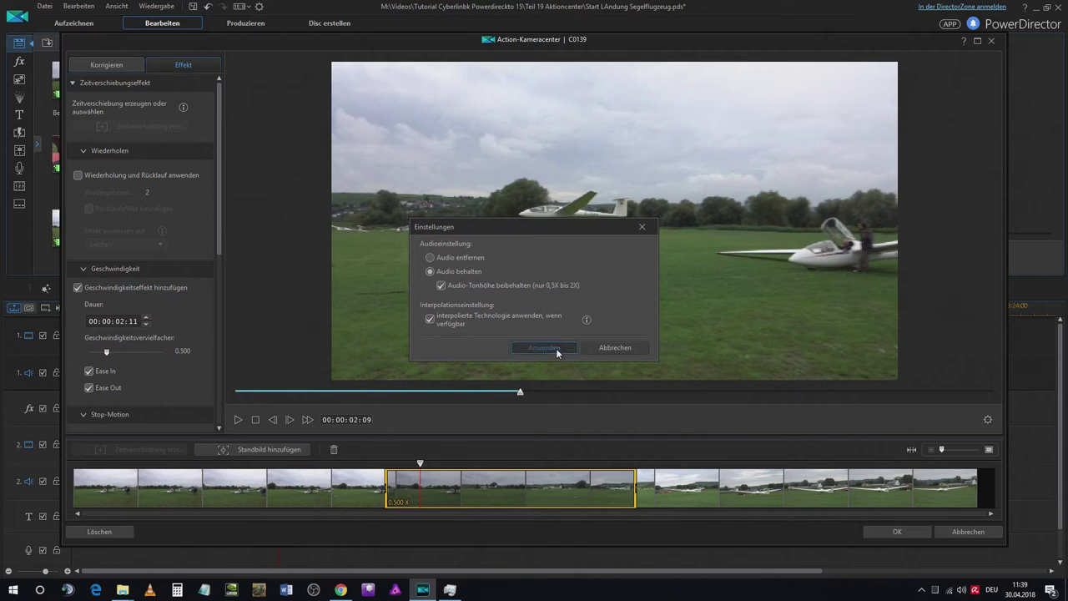
pyautogui.click(558, 349)
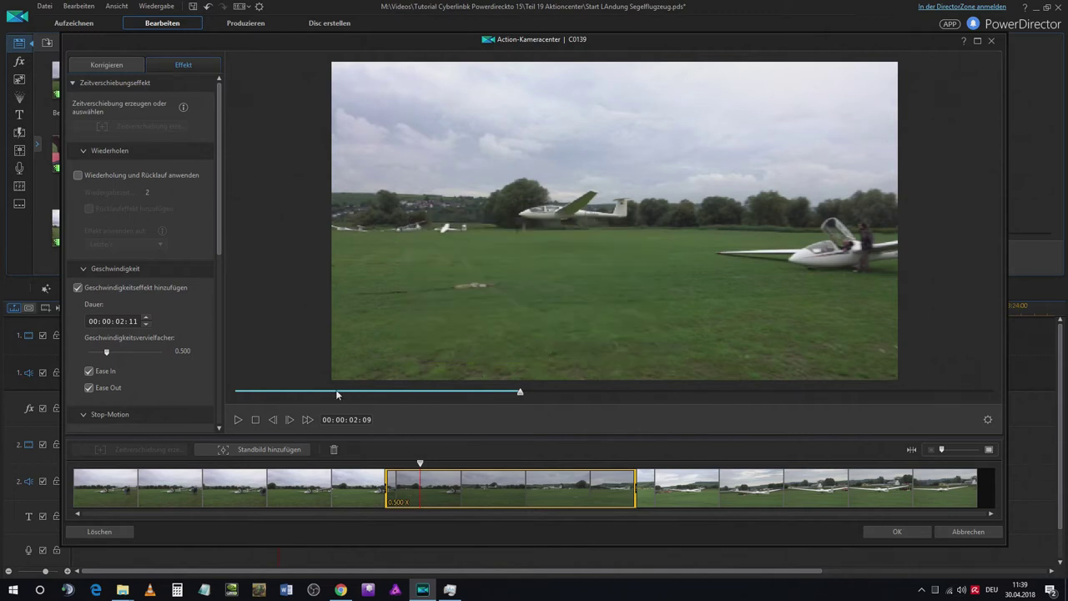
# Preview the slow-motion segment from shortly before its start, and apply the effects to the clip.
pyautogui.click(357, 466)
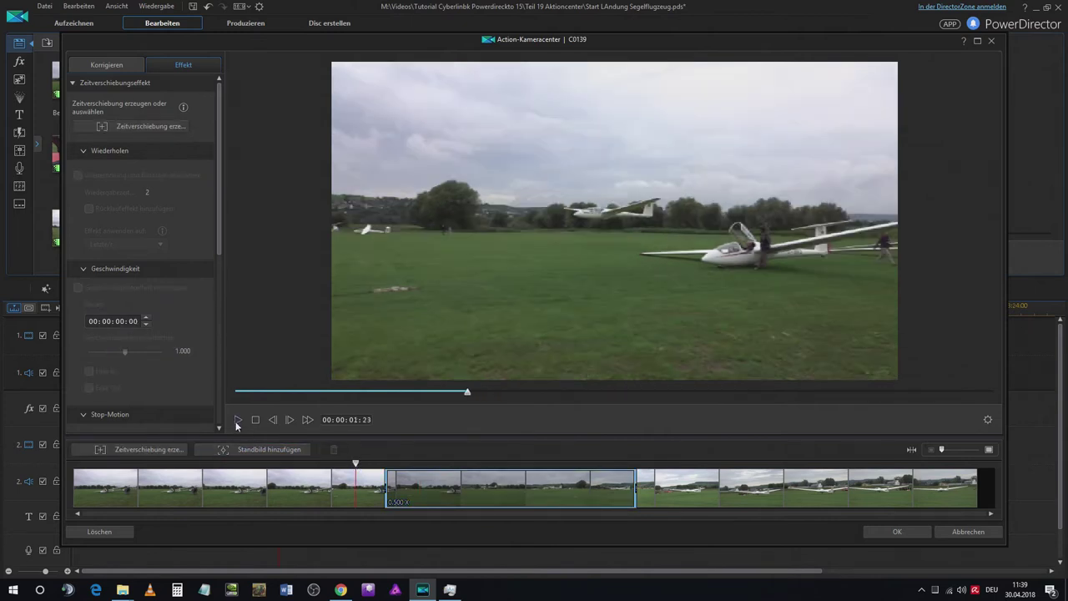
pyautogui.click(234, 420)
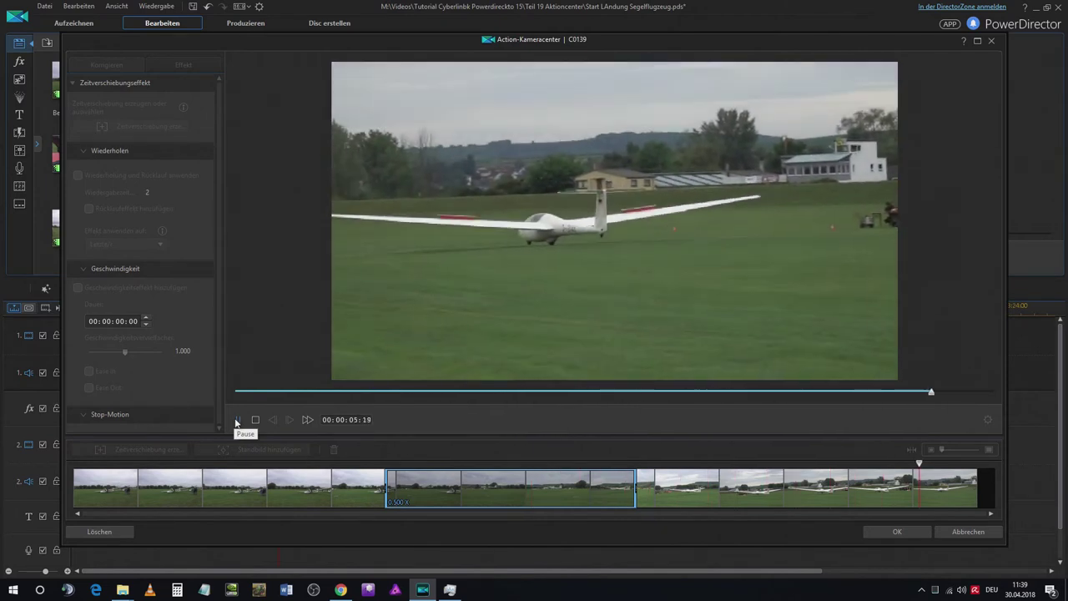
pyautogui.click(899, 533)
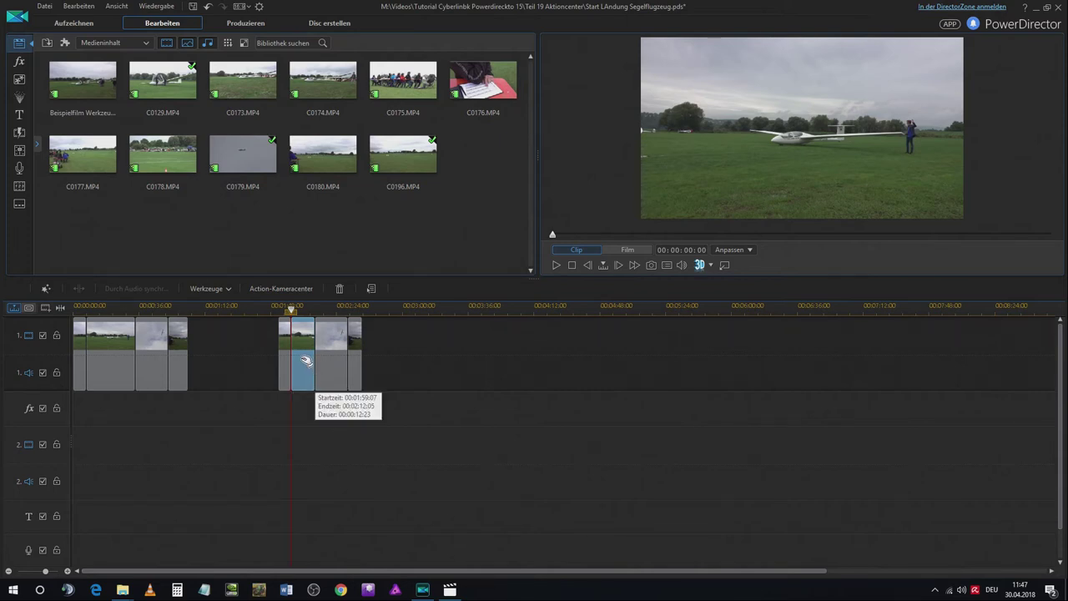
# Switch to Filme & TV, watch the example film's take-off section, pause it, and return to PowerDirector.
pyautogui.click(449, 589)
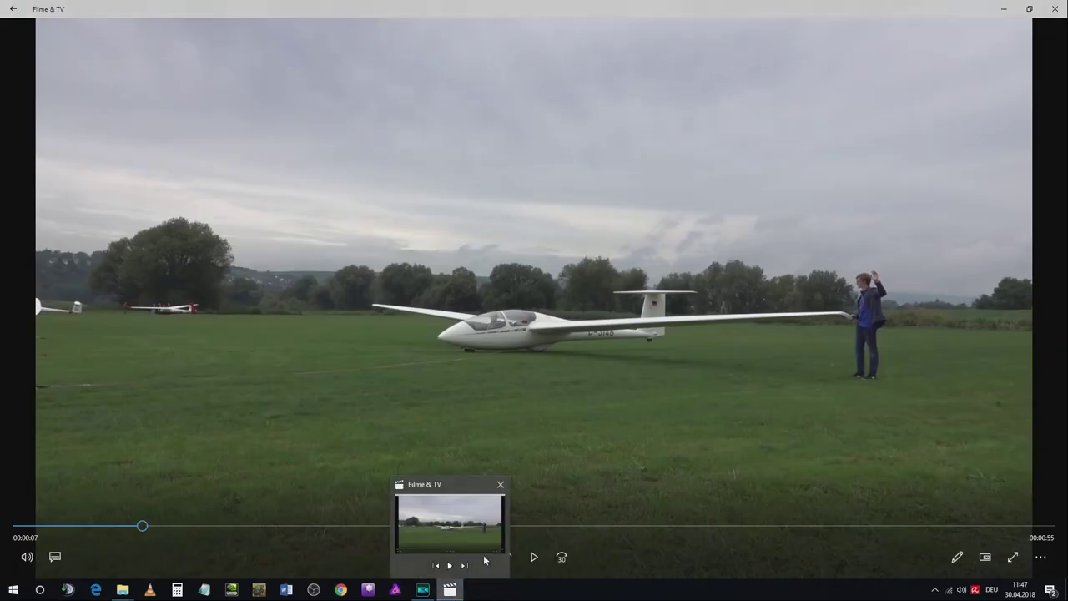
pyautogui.click(534, 557)
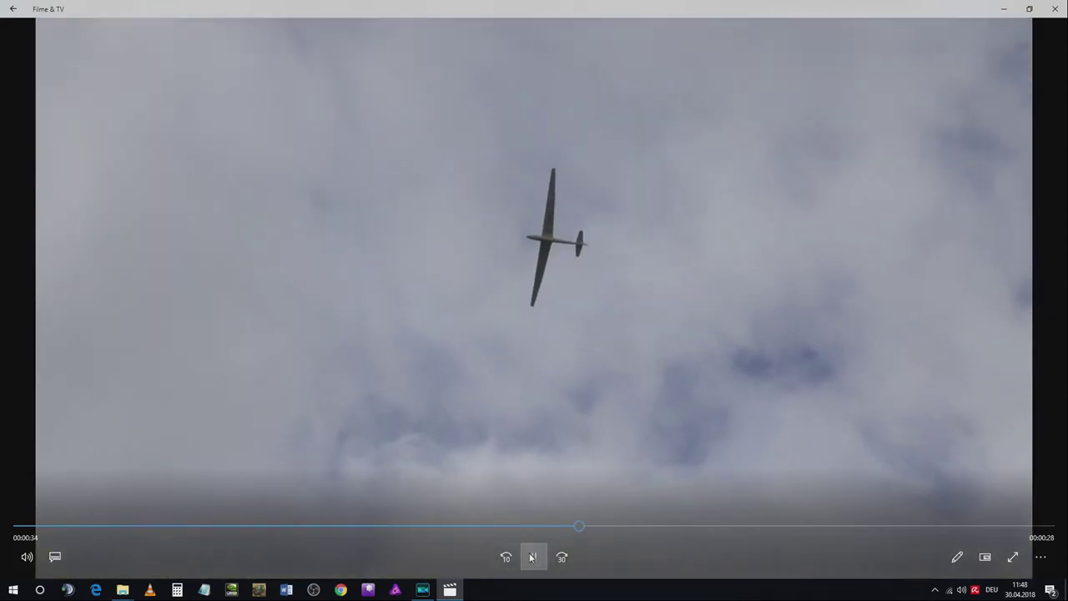
pyautogui.click(532, 557)
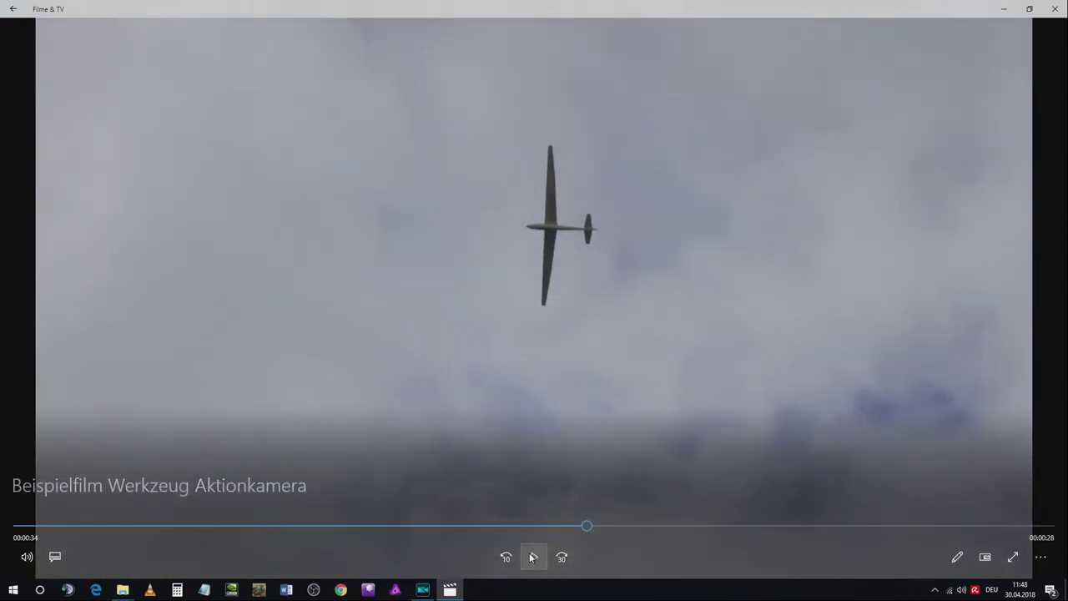
pyautogui.click(1006, 7)
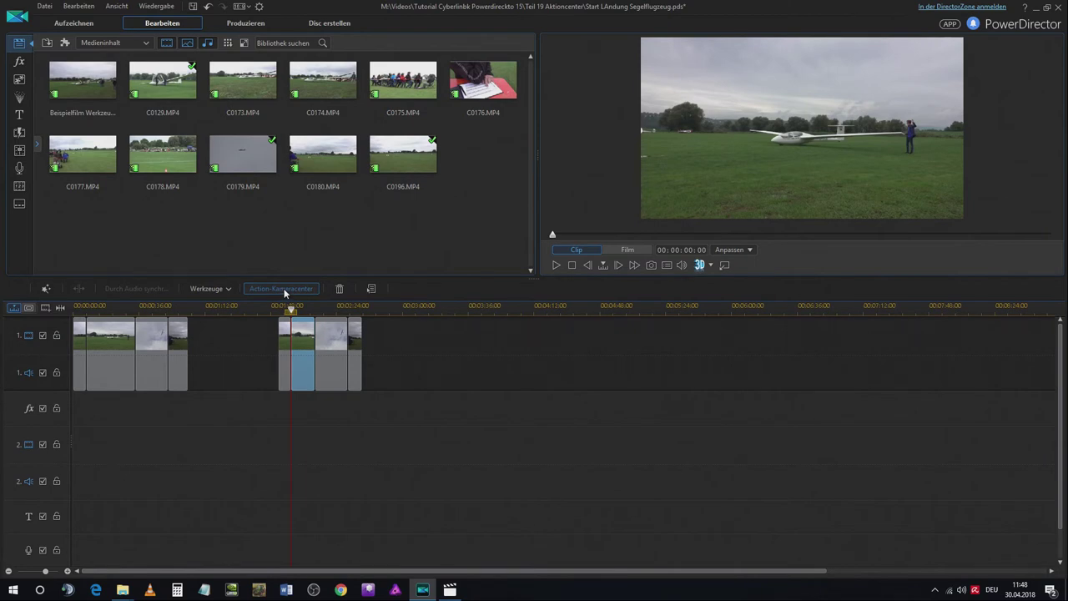
# Open the take-off clip C0129 in the Action-Kameracenter and create a time shift segment from about 00:00:04:19 to 00:00:05:23.
pyautogui.click(283, 288)
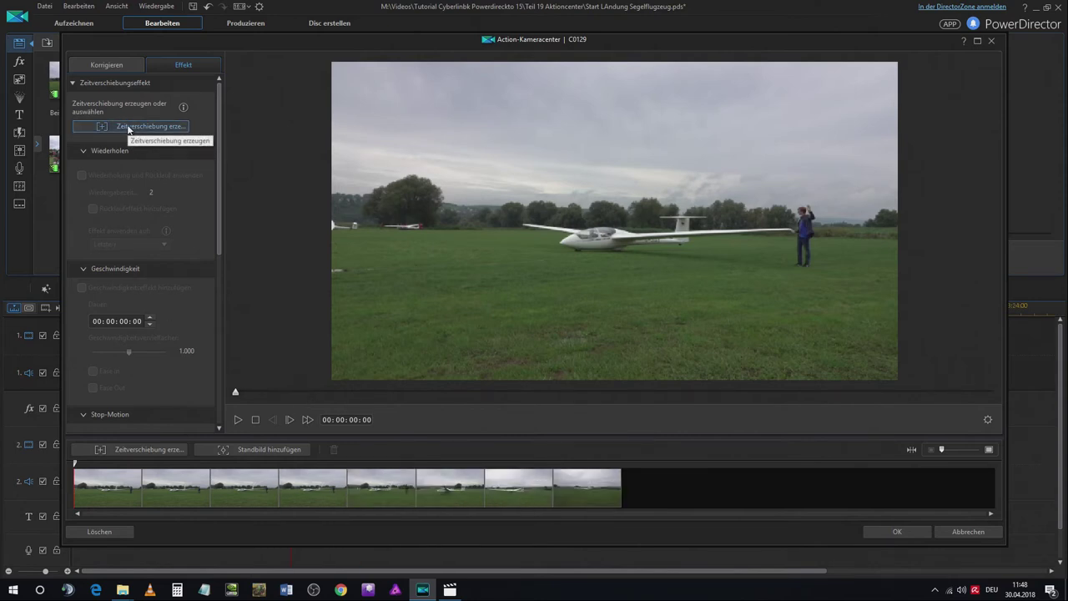
pyautogui.click(173, 449)
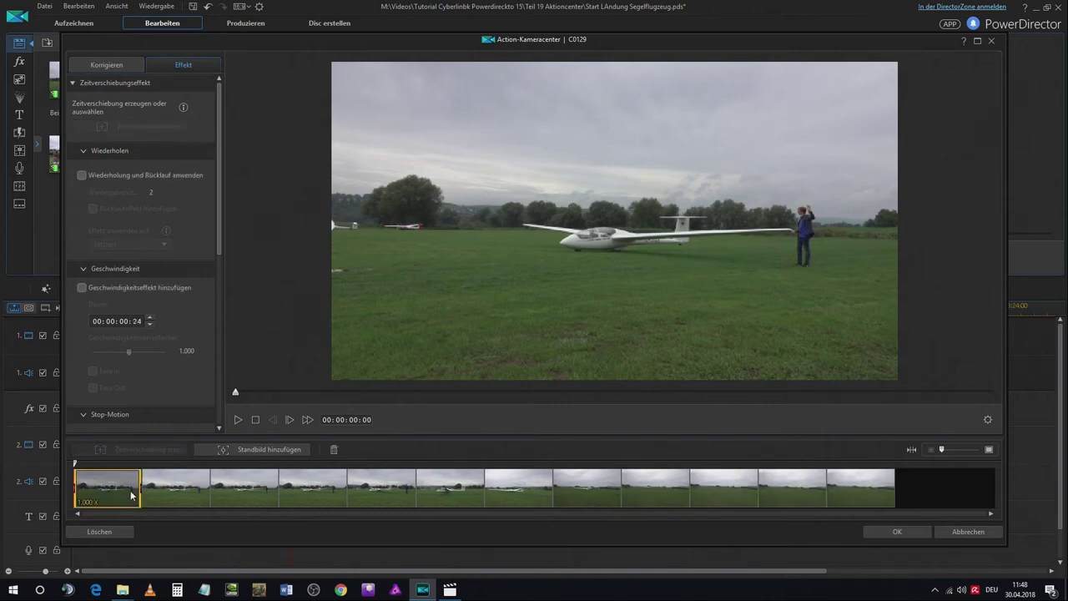
pyautogui.moveTo(140, 494); pyautogui.dragTo(494, 494)
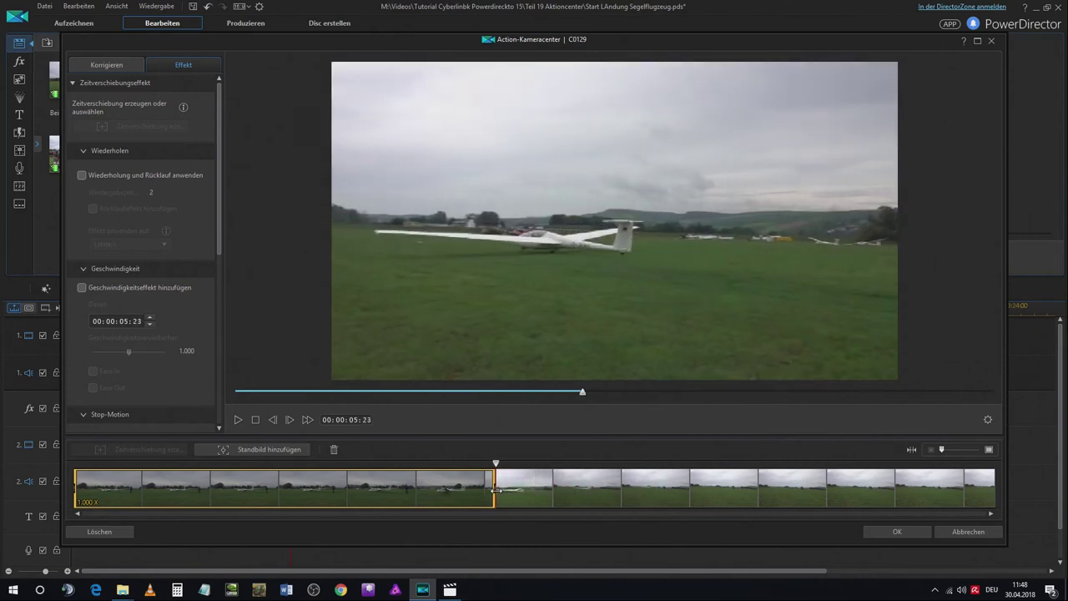
pyautogui.moveTo(74, 489); pyautogui.dragTo(413, 506)
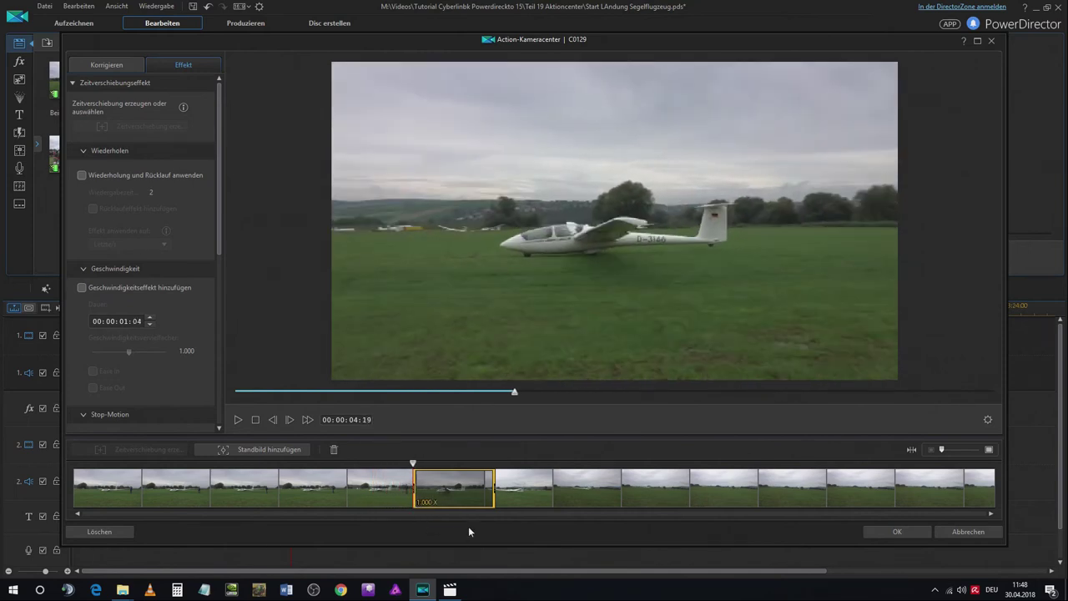
# Apply repeat and rewind to the segment with 2 playbacks, and preview it from shortly before its start.
pyautogui.click(450, 490)
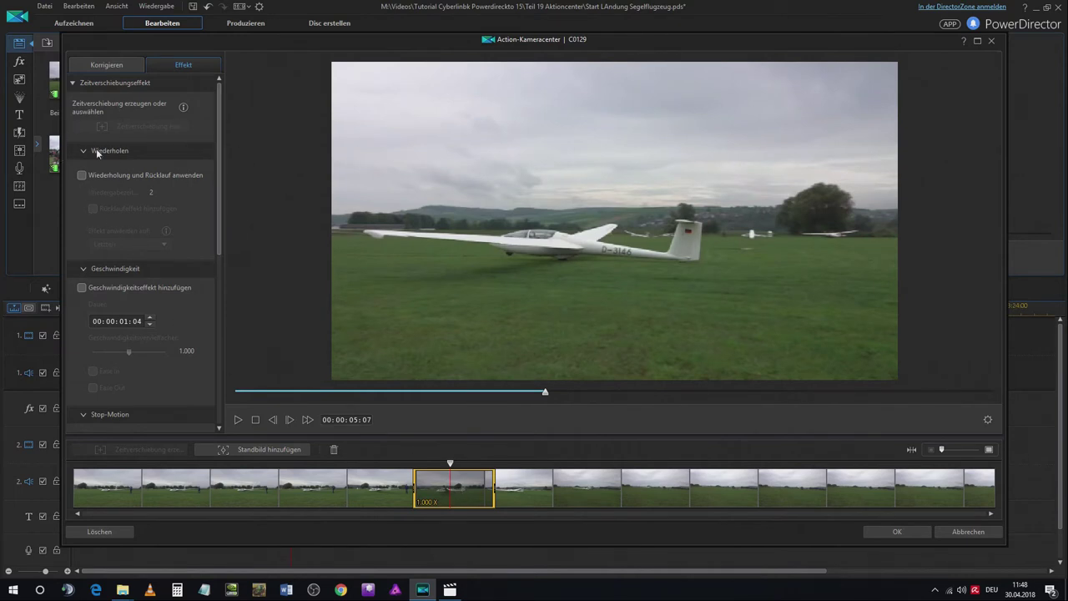
pyautogui.click(82, 176)
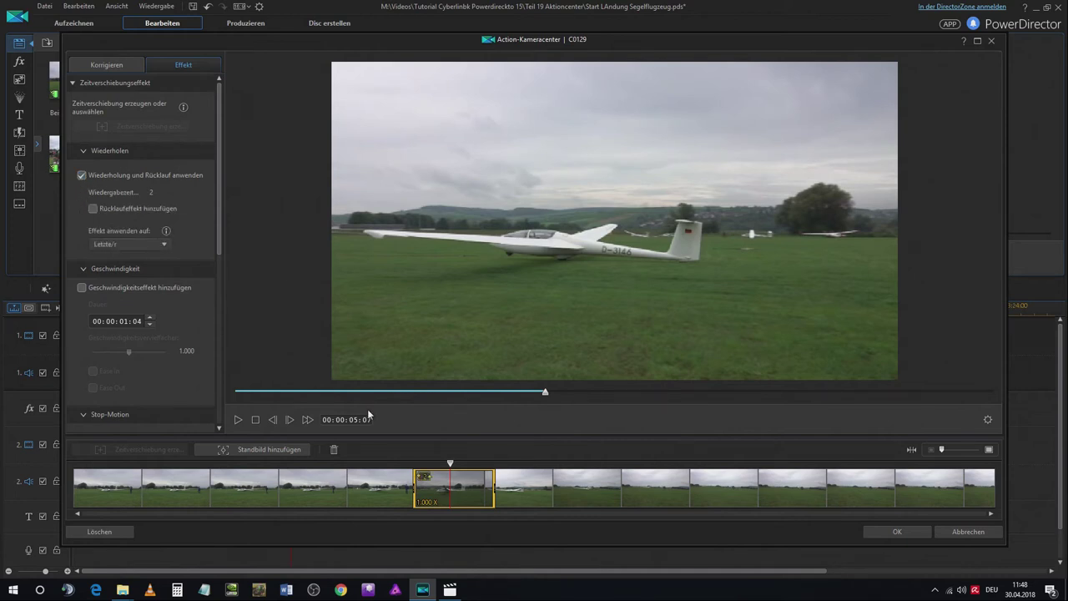
pyautogui.moveTo(451, 464); pyautogui.dragTo(387, 463)
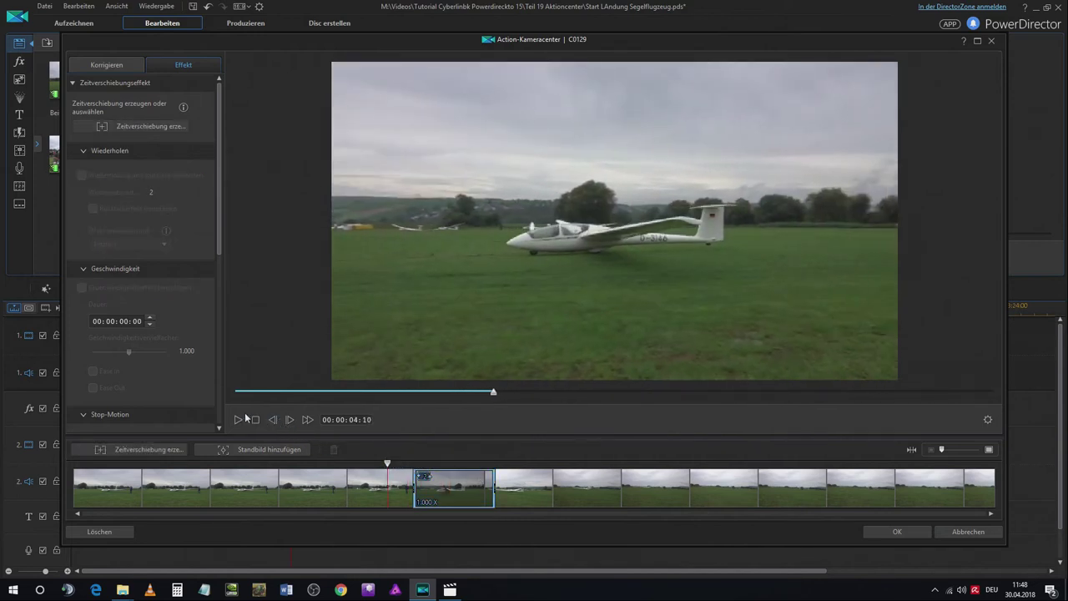
pyautogui.click(237, 419)
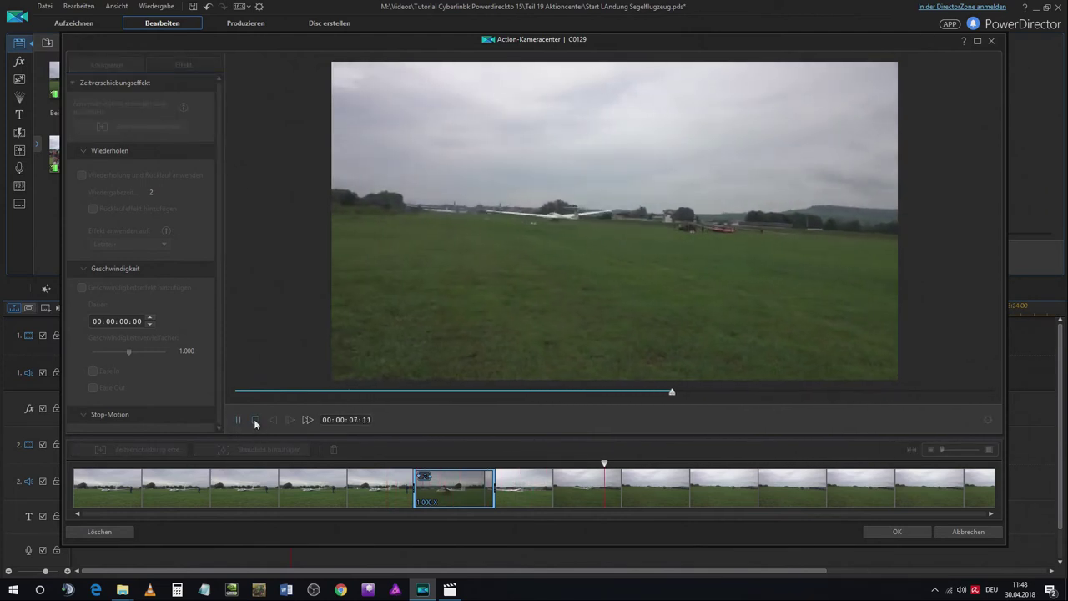
pyautogui.click(255, 420)
# Add the reverse effect to the repeated segment and preview it from shortly before its start.
pyautogui.click(447, 495)
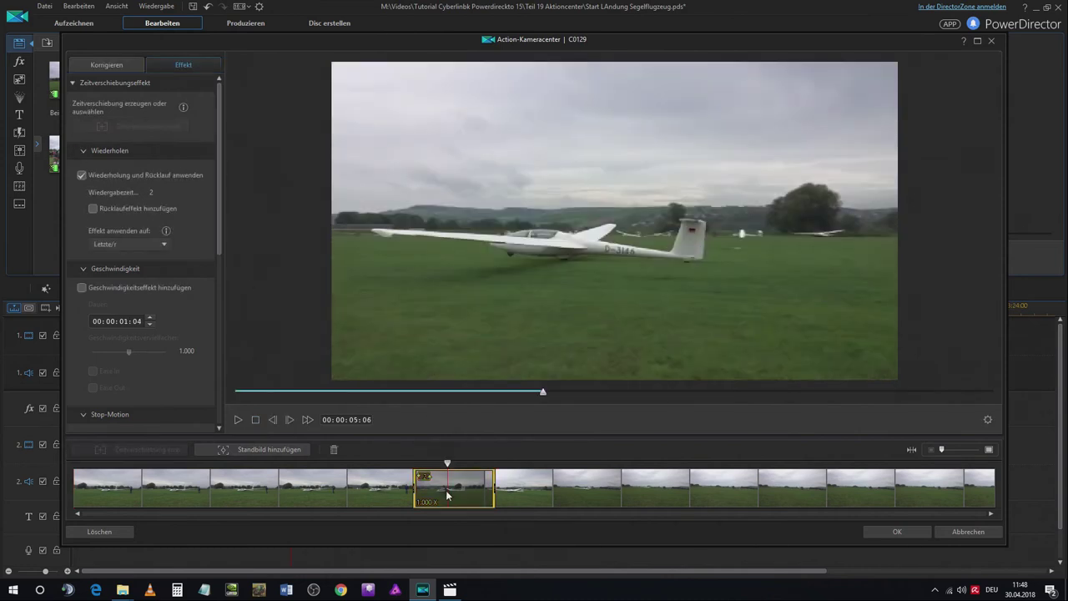
pyautogui.click(93, 210)
pyautogui.moveTo(448, 464); pyautogui.dragTo(387, 460)
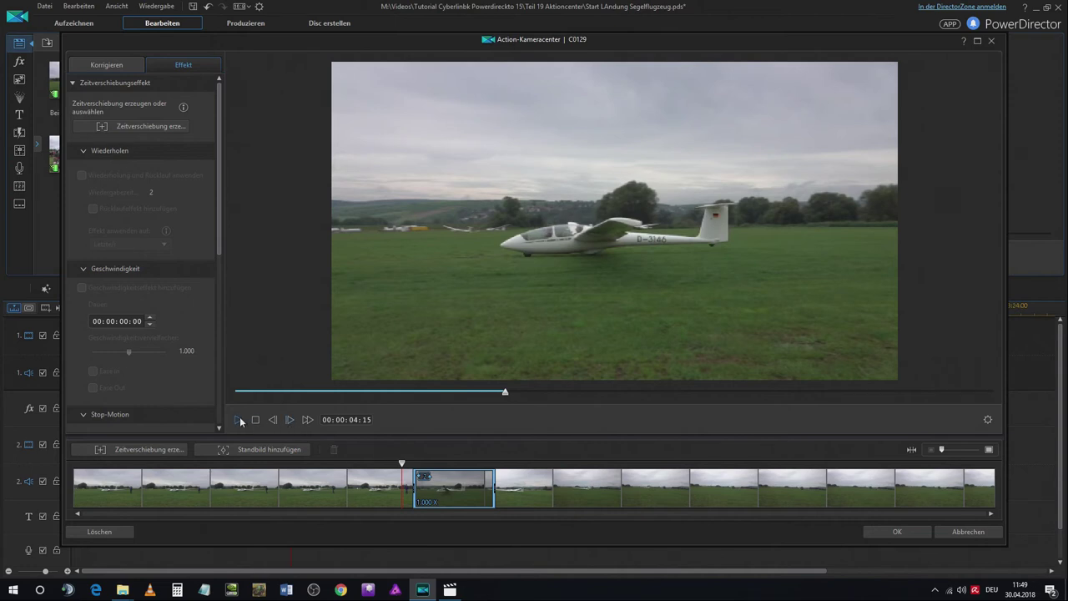
pyautogui.click(240, 419)
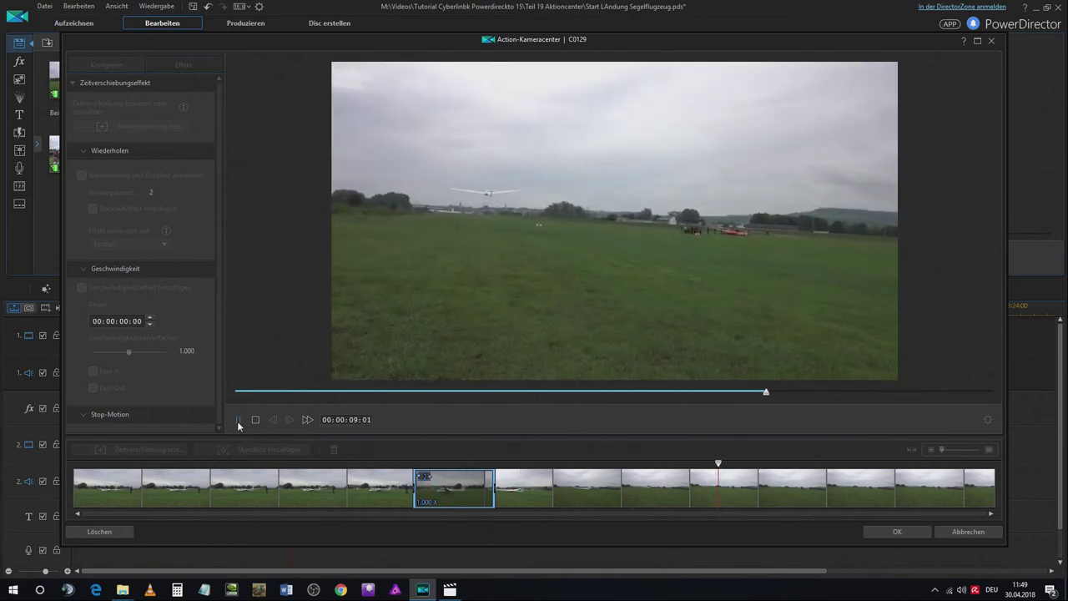
pyautogui.click(237, 420)
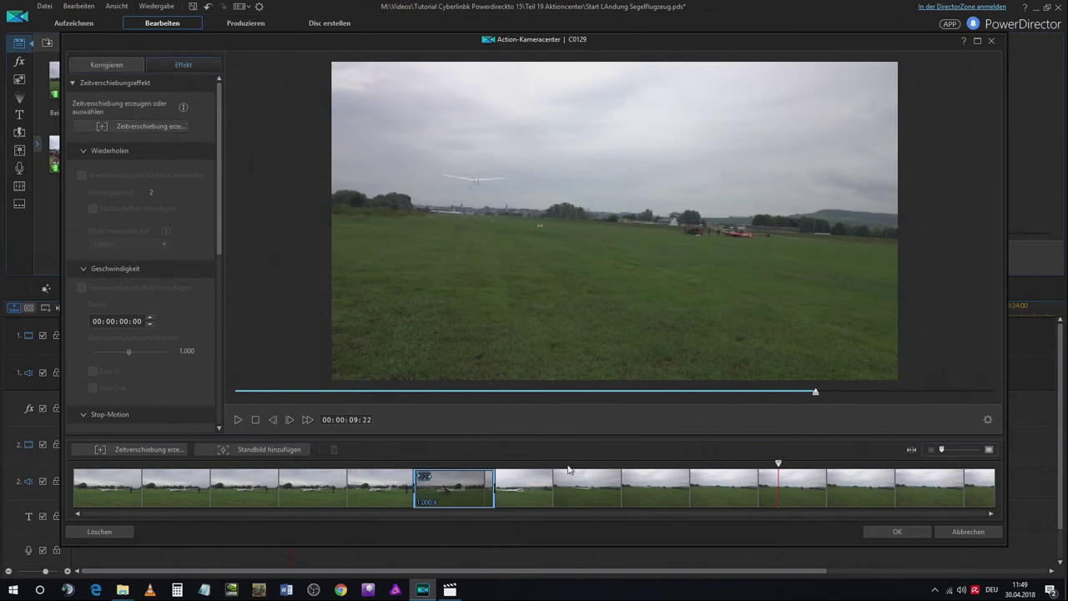
# Add a freeze frame at 00:00:07:09 and read the explanation of how freeze frames are created.
pyautogui.click(566, 474)
pyautogui.moveTo(565, 472); pyautogui.dragTo(601, 472)
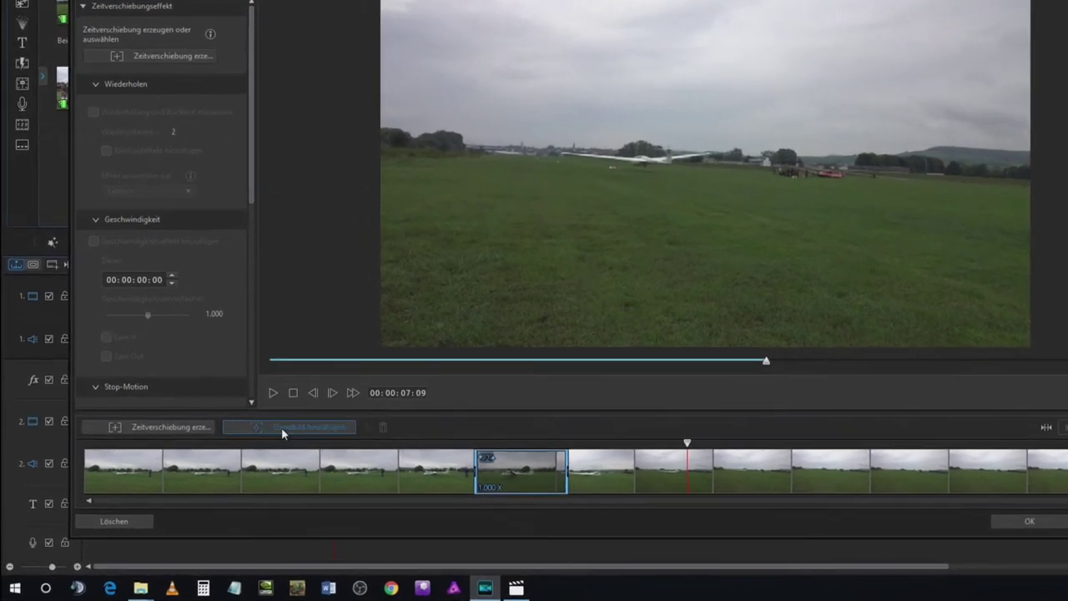
pyautogui.click(247, 452)
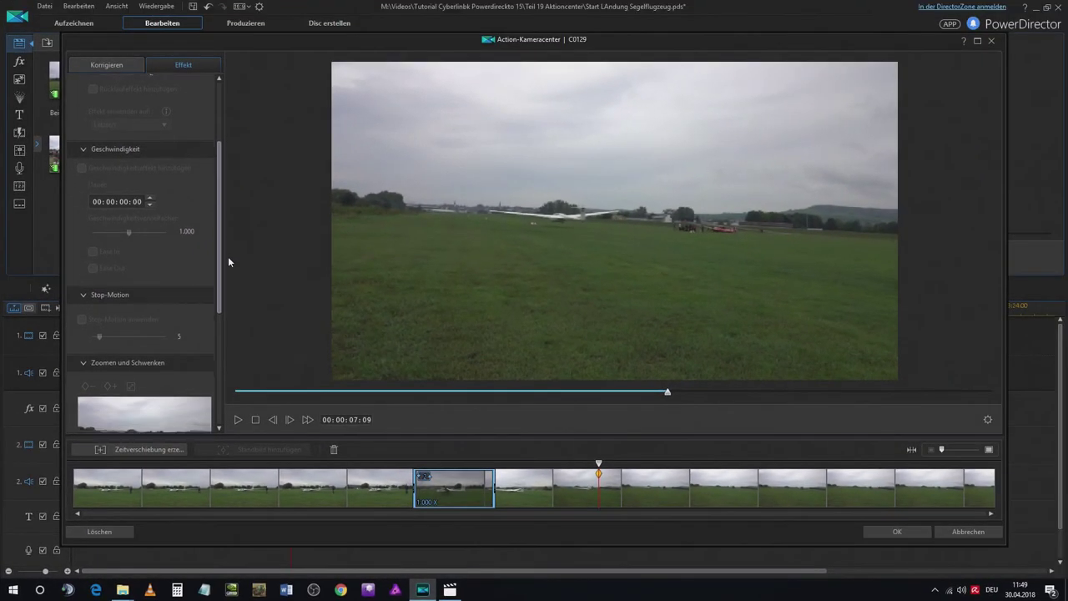
pyautogui.moveTo(228, 256); pyautogui.dragTo(236, 370)
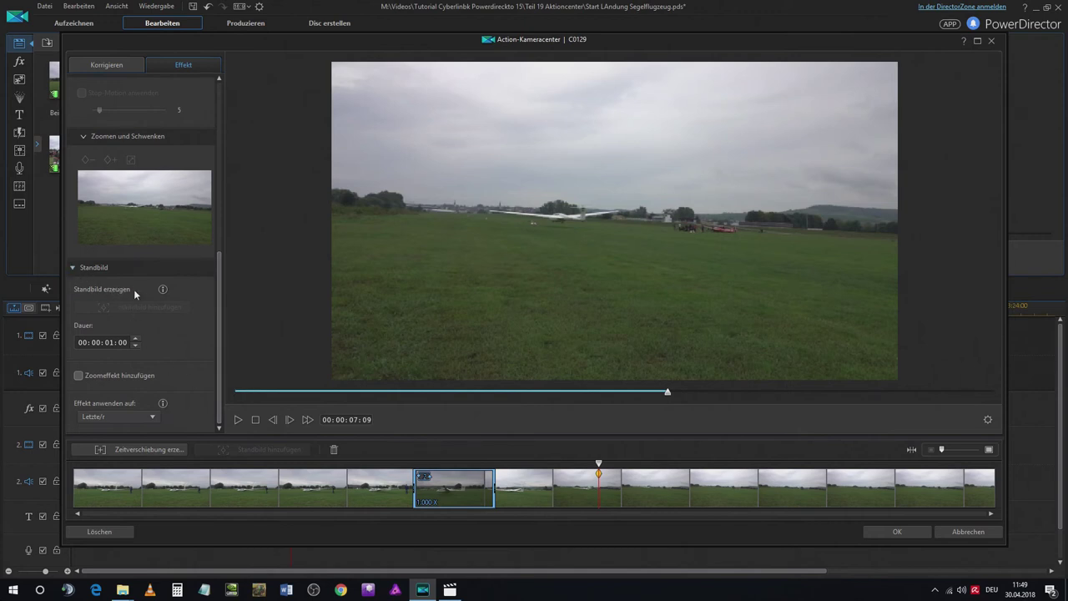
pyautogui.click(163, 289)
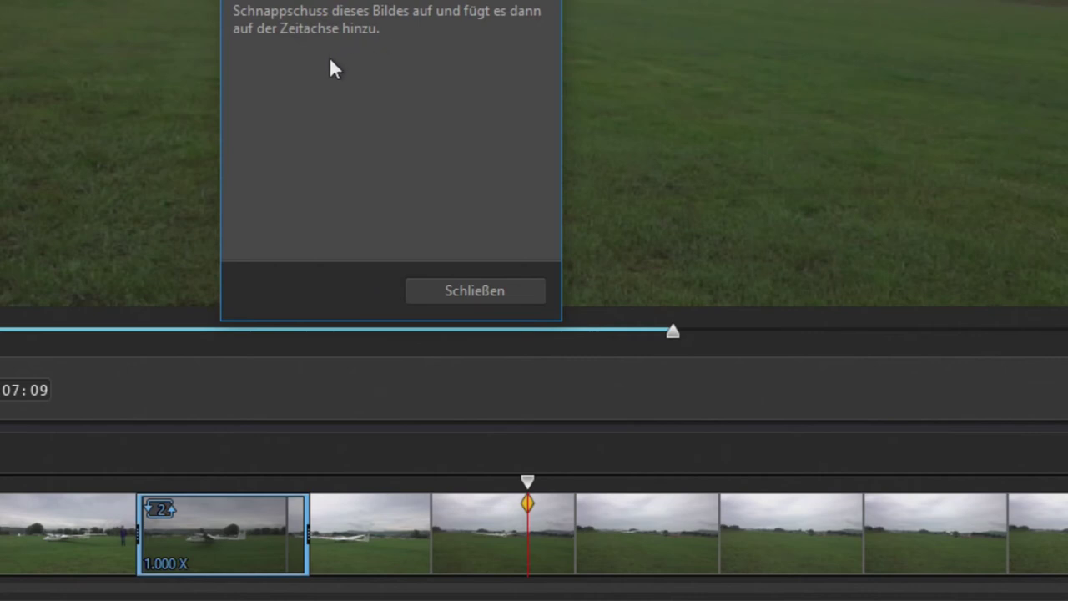
pyautogui.click(464, 293)
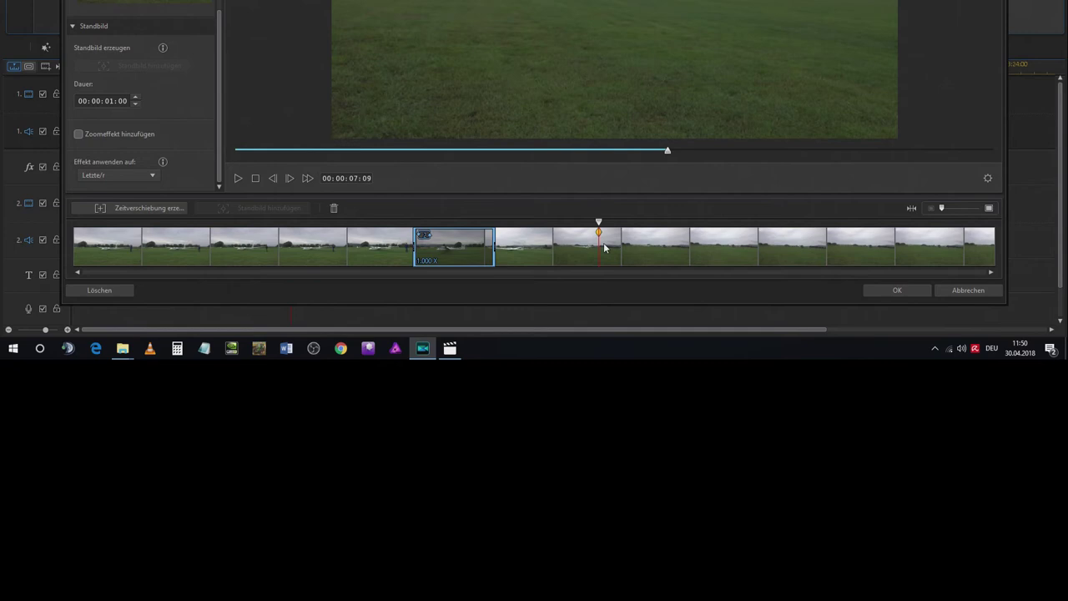
# Add a zoom effect to the freeze frame, with its zoom area reduced, centred on the glider and rotated clockwise.
pyautogui.click(80, 134)
pyautogui.moveTo(218, 90); pyautogui.dragTo(215, 150)
pyautogui.moveTo(146, 105); pyautogui.dragTo(134, 103)
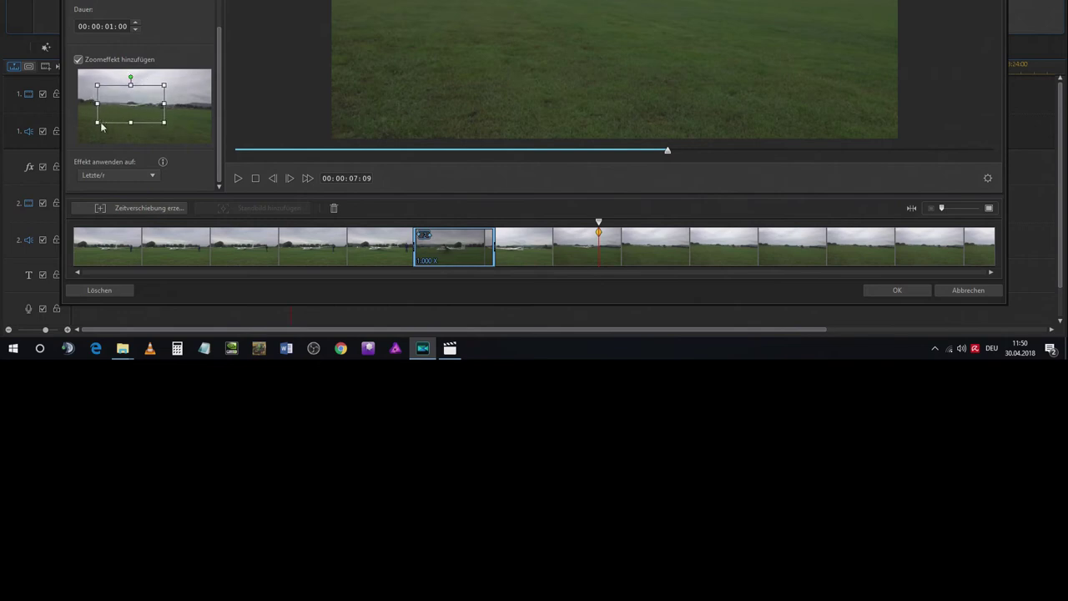
pyautogui.moveTo(99, 122); pyautogui.dragTo(134, 81)
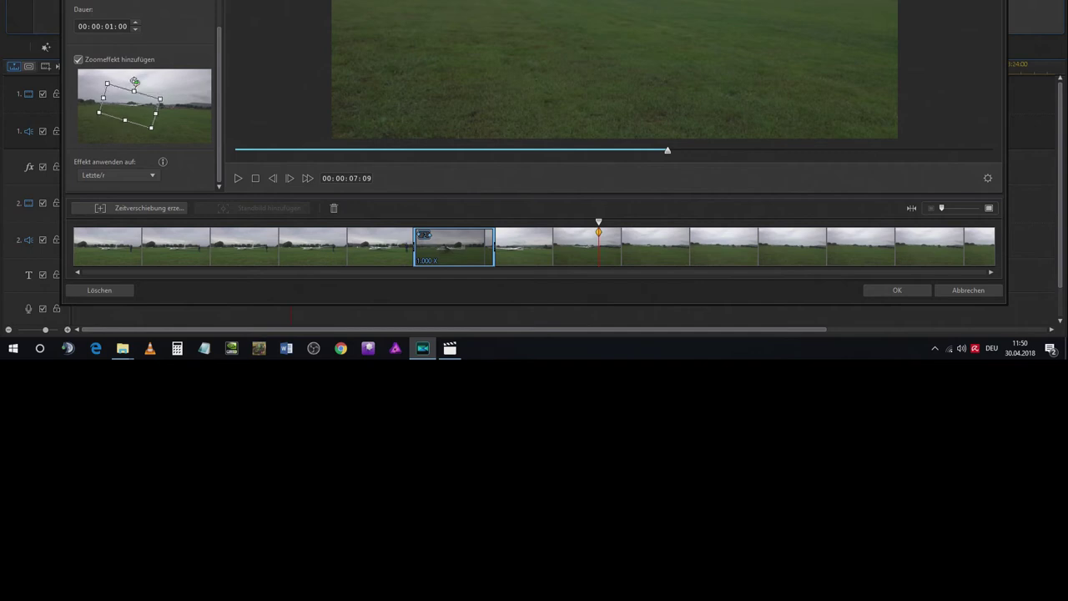
# Read the explanation of which playback the effect applies to, and preview the freeze frame from 00:00:07:03.
pyautogui.click(163, 165)
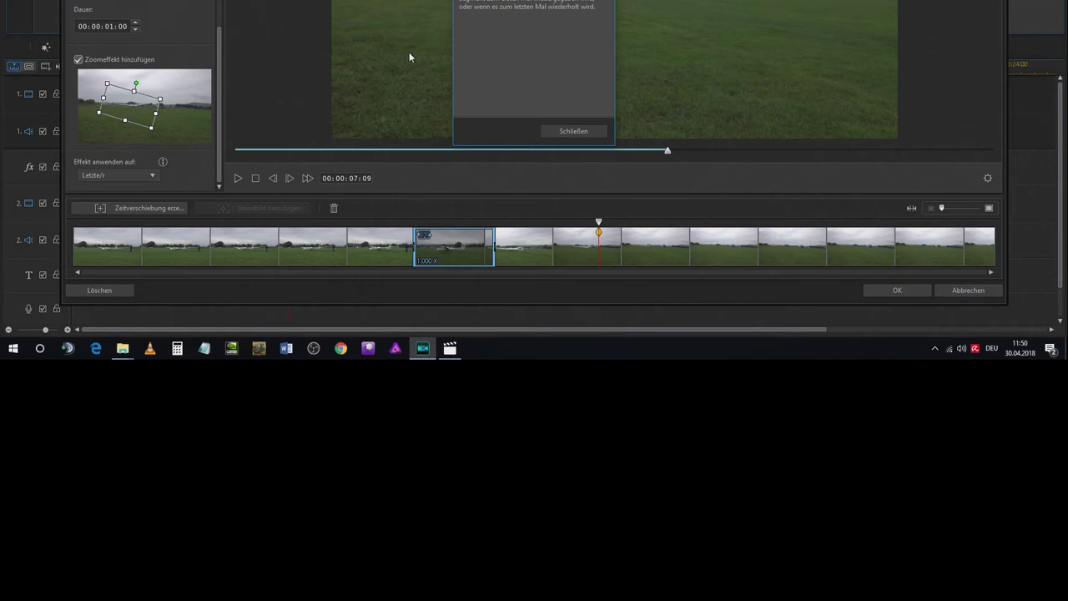
pyautogui.click(575, 131)
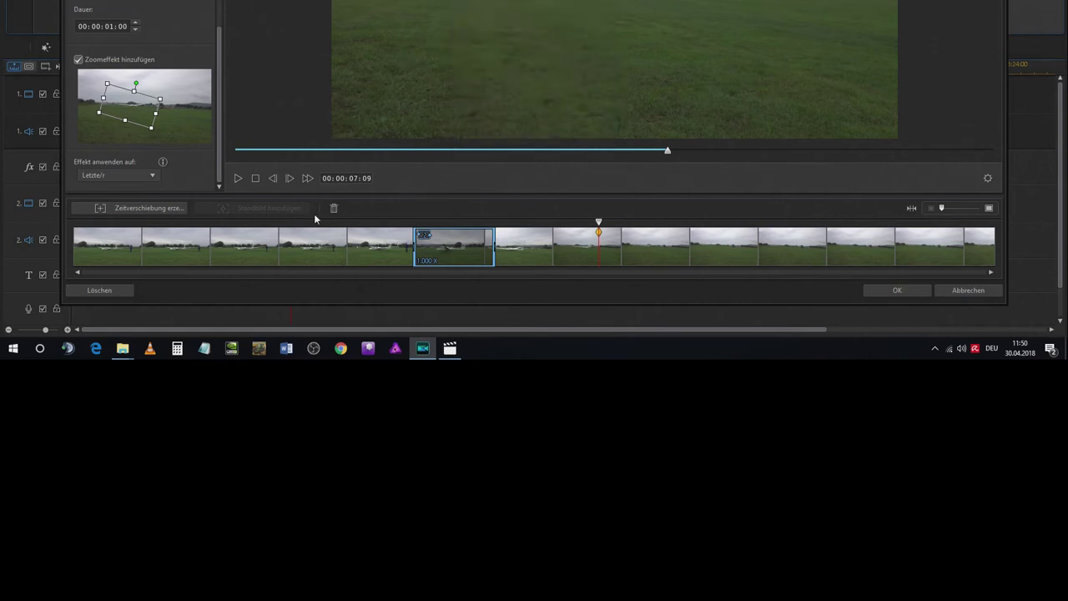
pyautogui.click(581, 227)
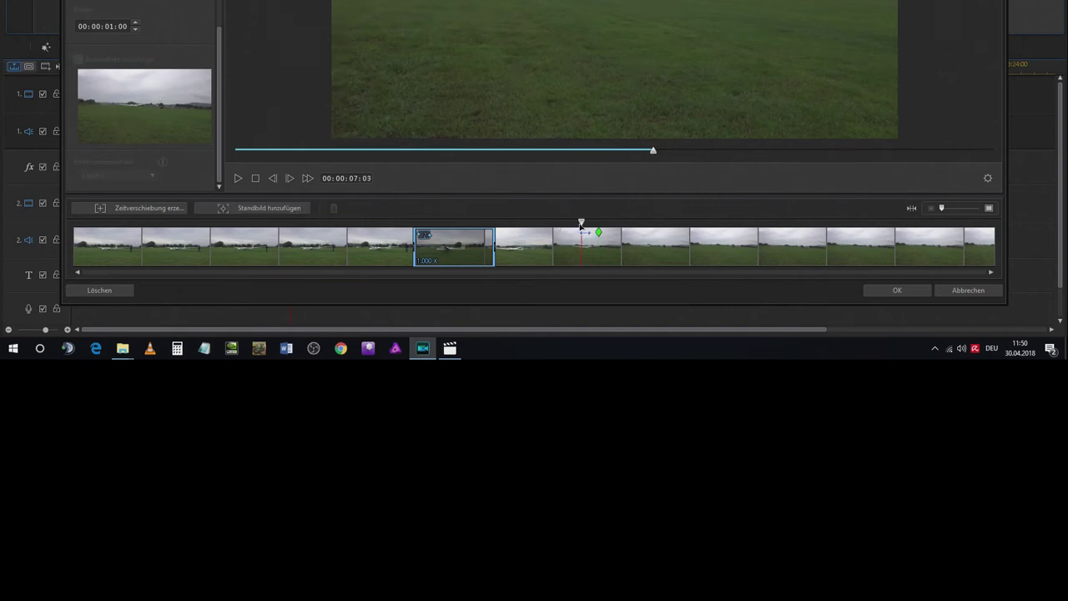
pyautogui.click(239, 179)
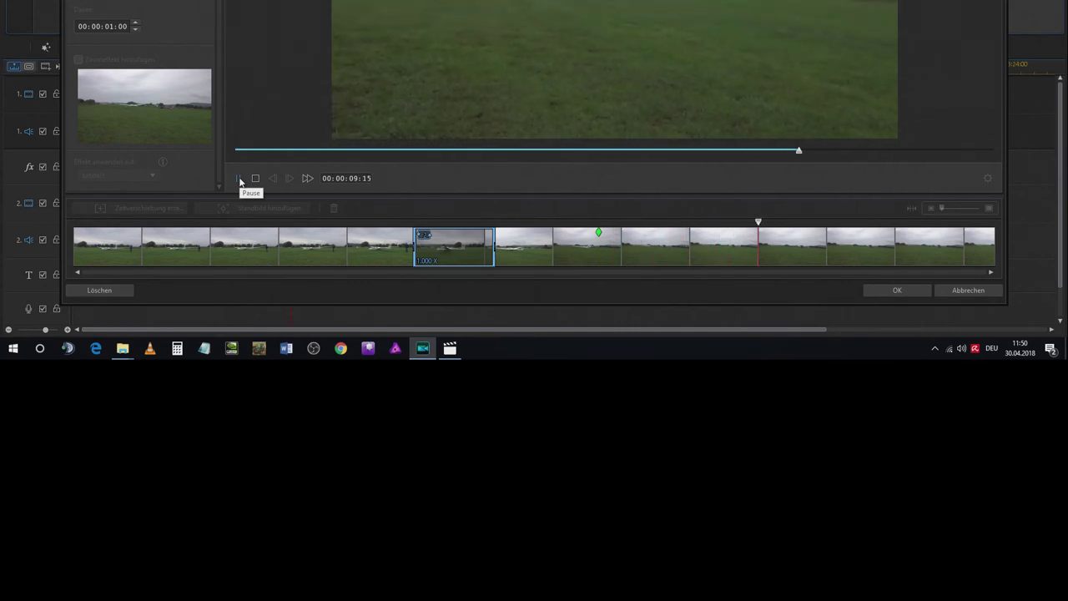
pyautogui.click(234, 178)
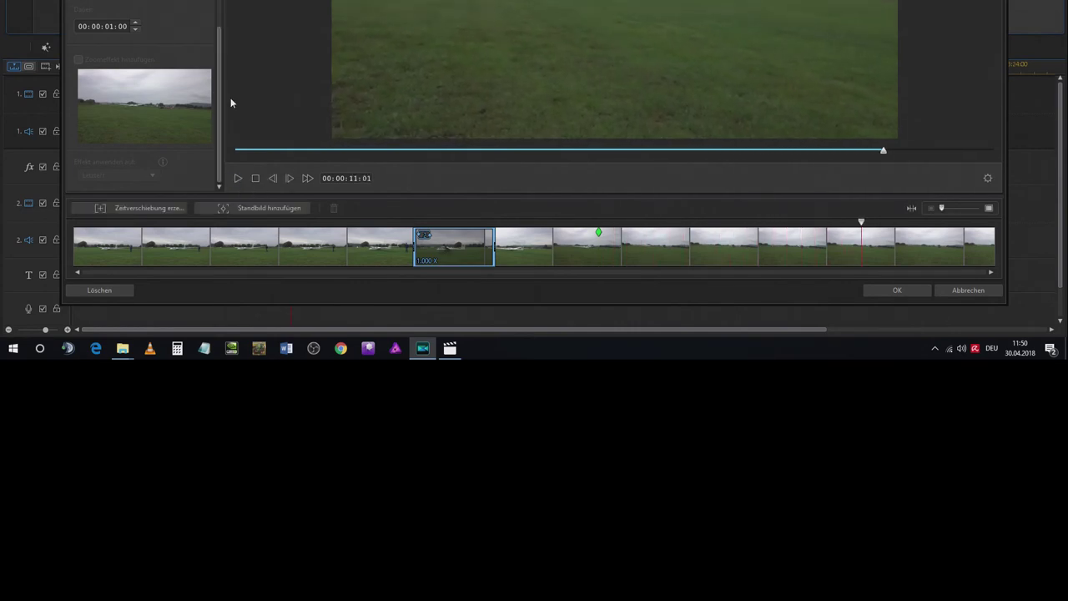
# Level the freeze frame's zoom area around the glider and set the freeze duration to 00:00:05:00.
pyautogui.click(598, 232)
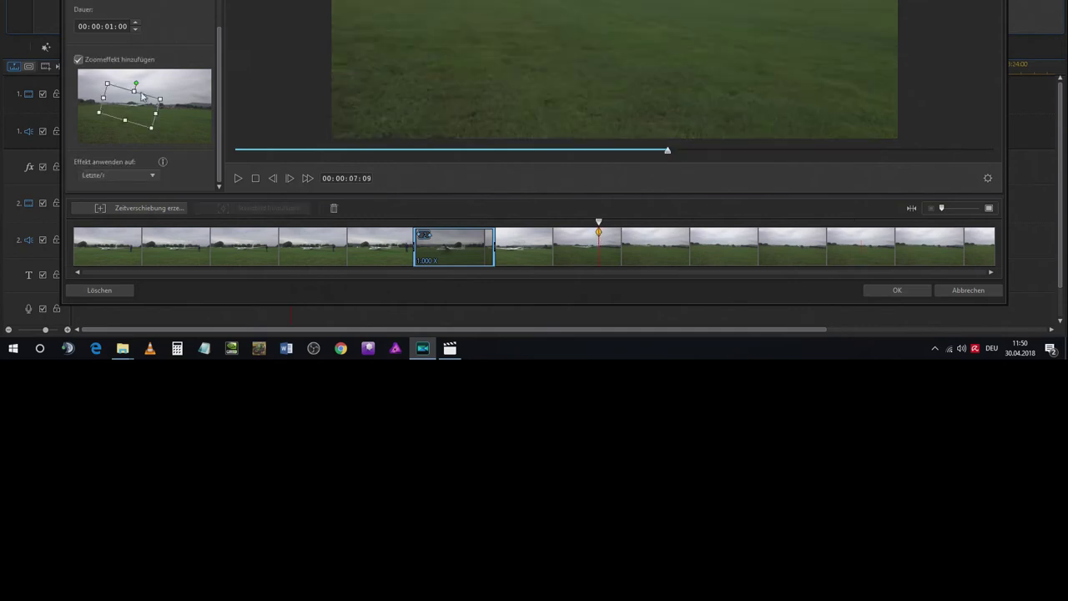
pyautogui.moveTo(134, 85); pyautogui.dragTo(129, 83)
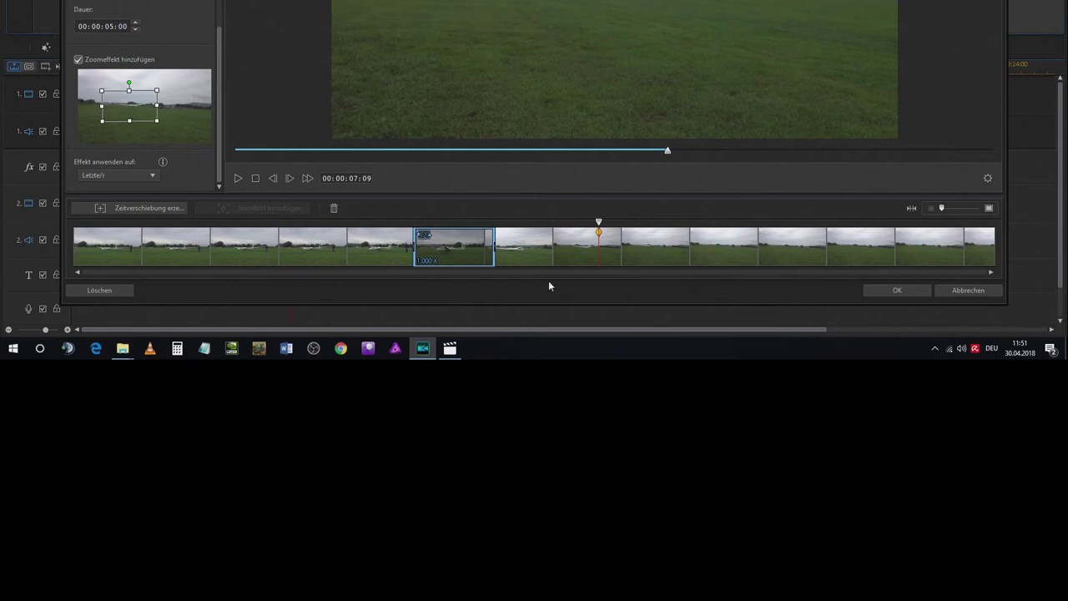
# Preview the freeze frame from 00:00:07:00 and apply the effects to the take-off clip.
pyautogui.click(574, 225)
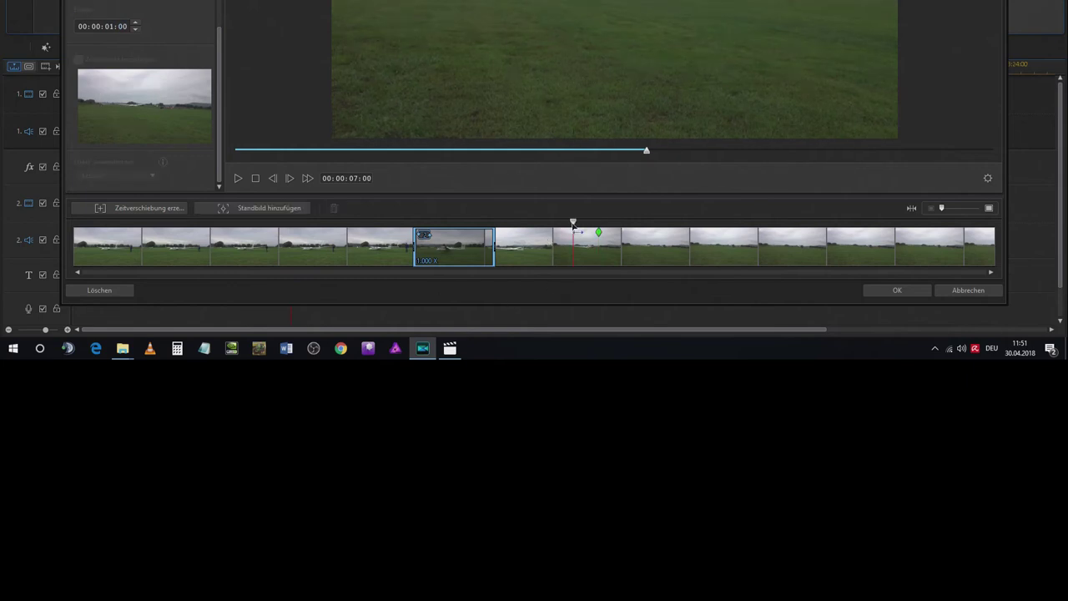
pyautogui.click(237, 179)
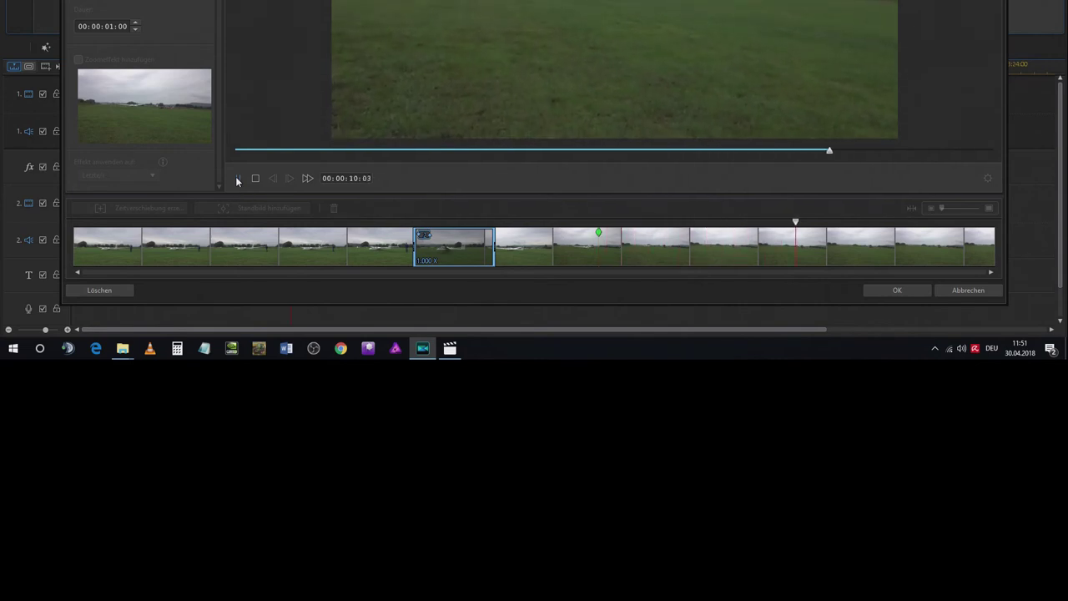
pyautogui.click(237, 178)
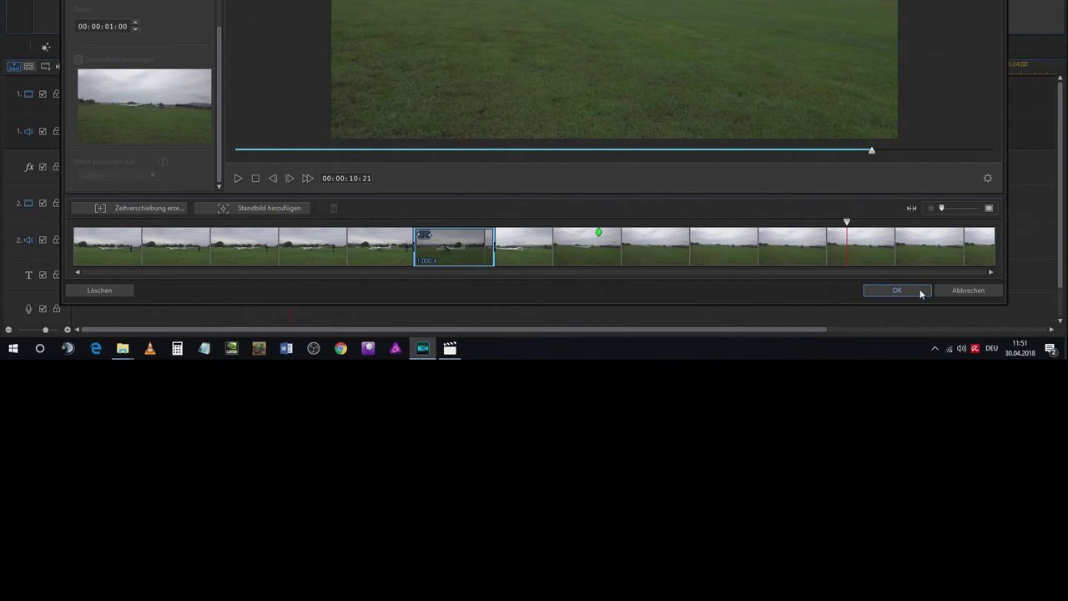
pyautogui.click(921, 292)
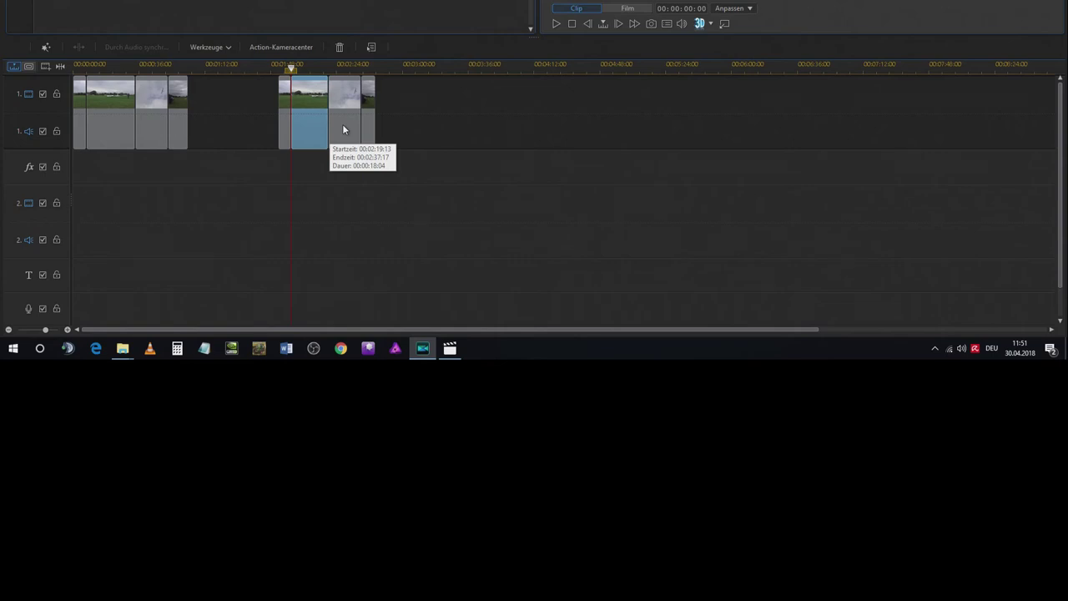
# Select the in-flight clip following the take-off clip, watch the matching section of the example film in Filme & TV, and return to PowerDirector.
pyautogui.click(342, 124)
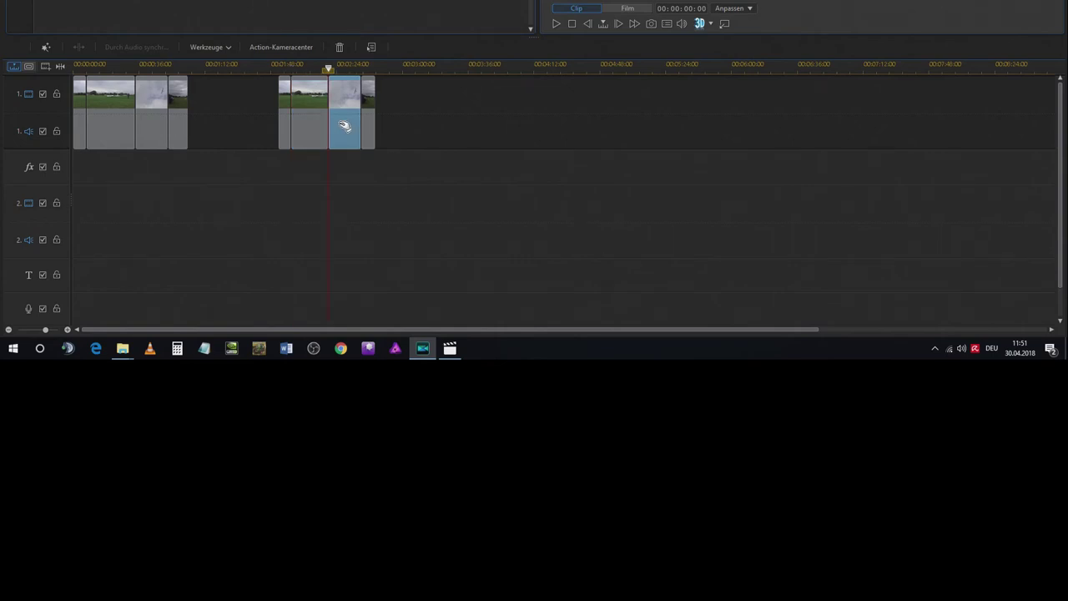
pyautogui.click(450, 348)
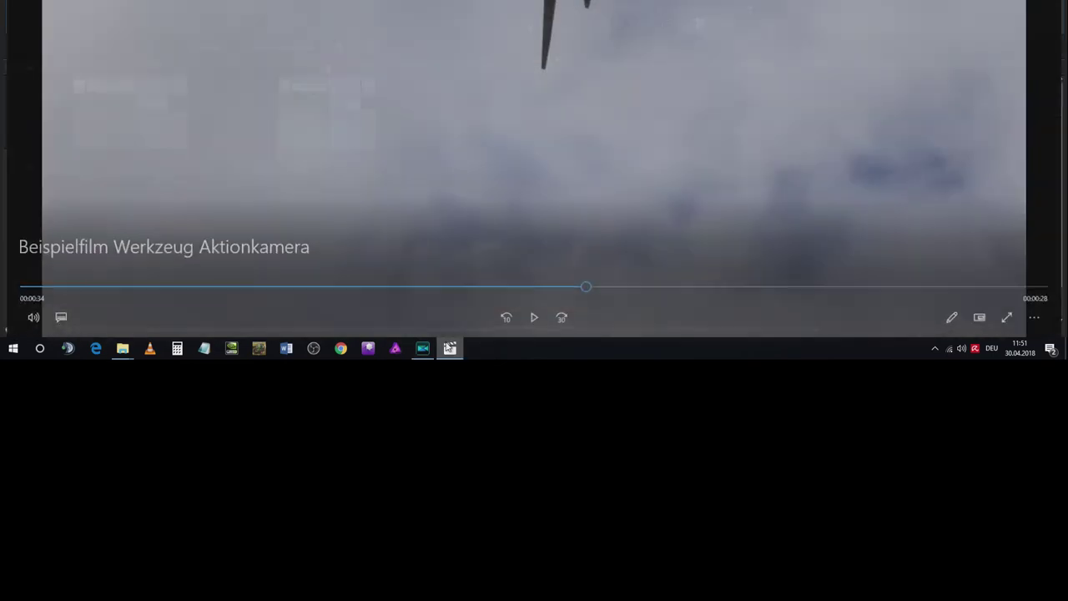
pyautogui.click(536, 316)
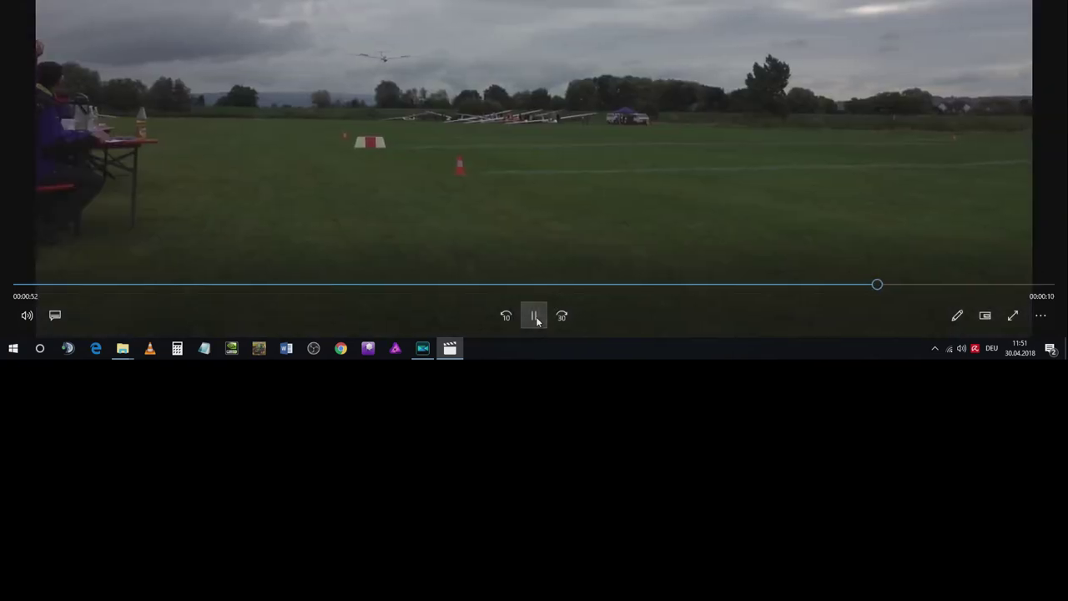
pyautogui.click(535, 317)
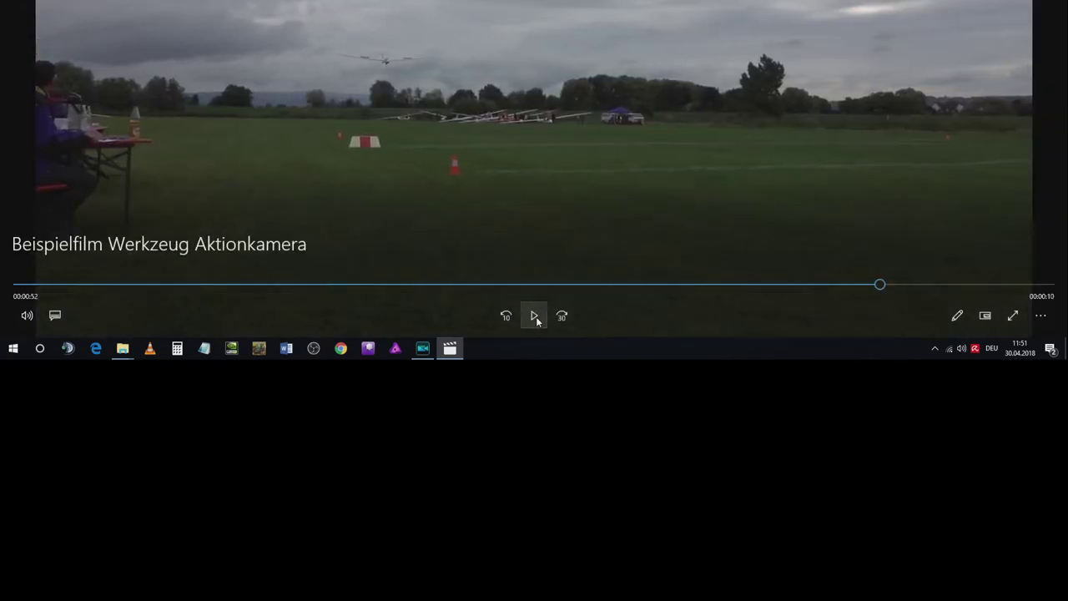
pyautogui.click(422, 350)
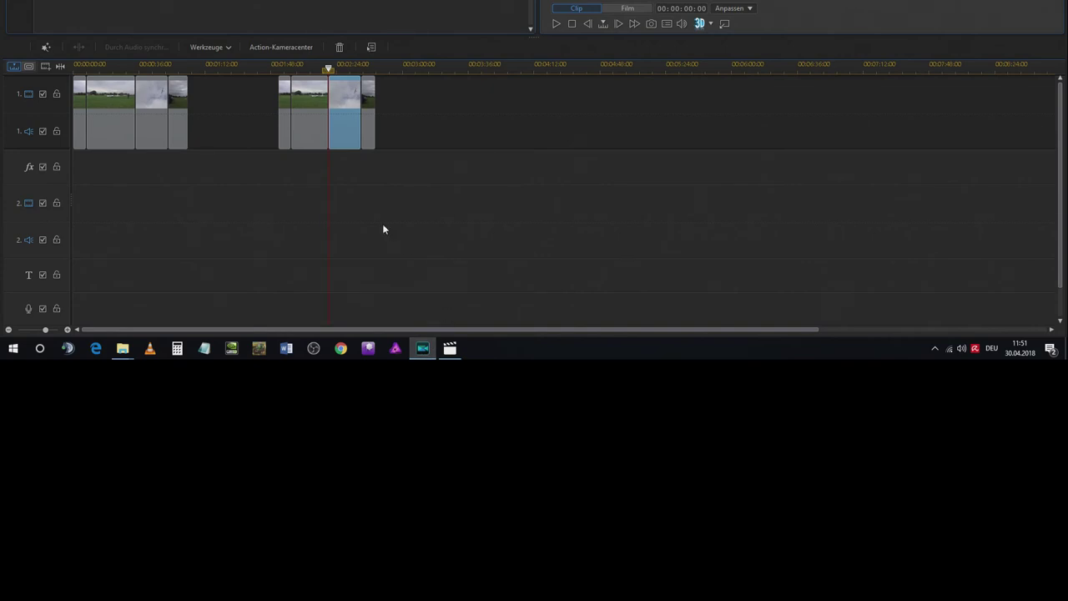
# Open the in-flight clip in the Action-Kameracenter and create a time-shift segment spanning 00:00:02:14 to 00:00:15:21.
pyautogui.click(285, 48)
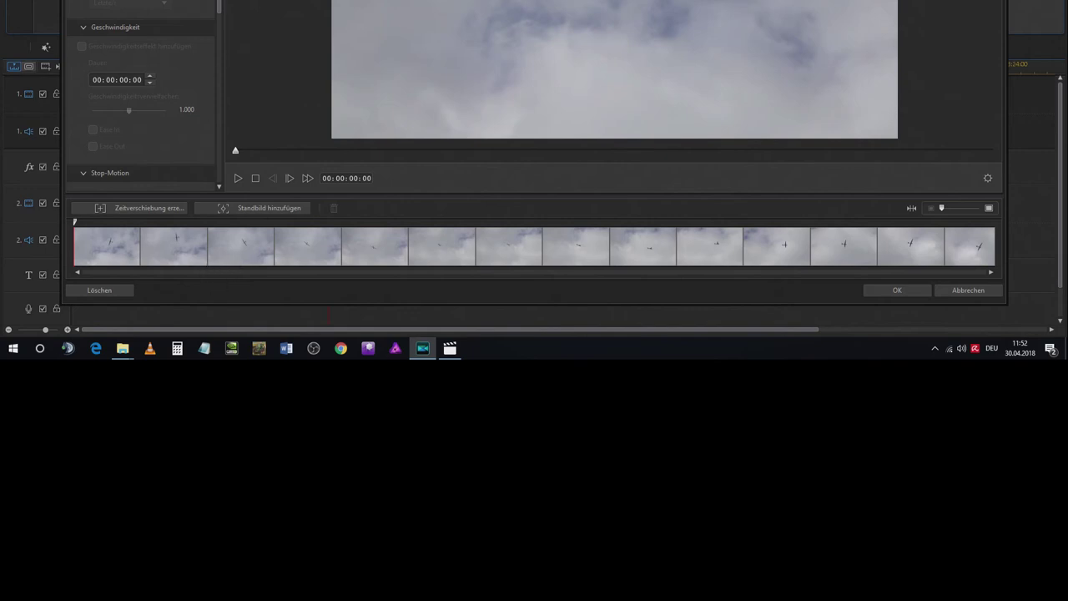
pyautogui.scroll(-10, 227, 54)
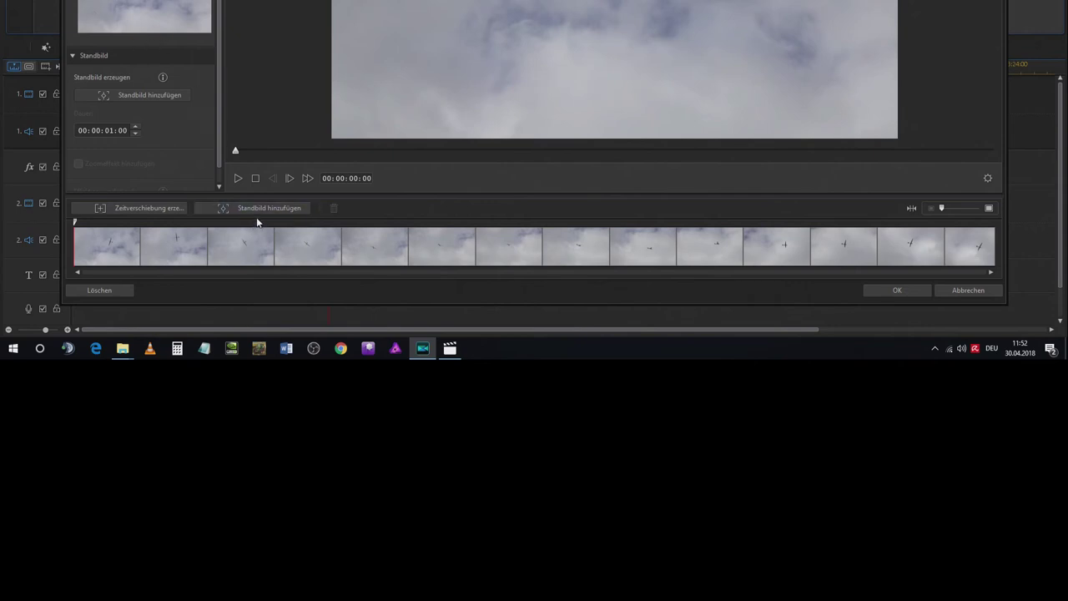
pyautogui.click(146, 208)
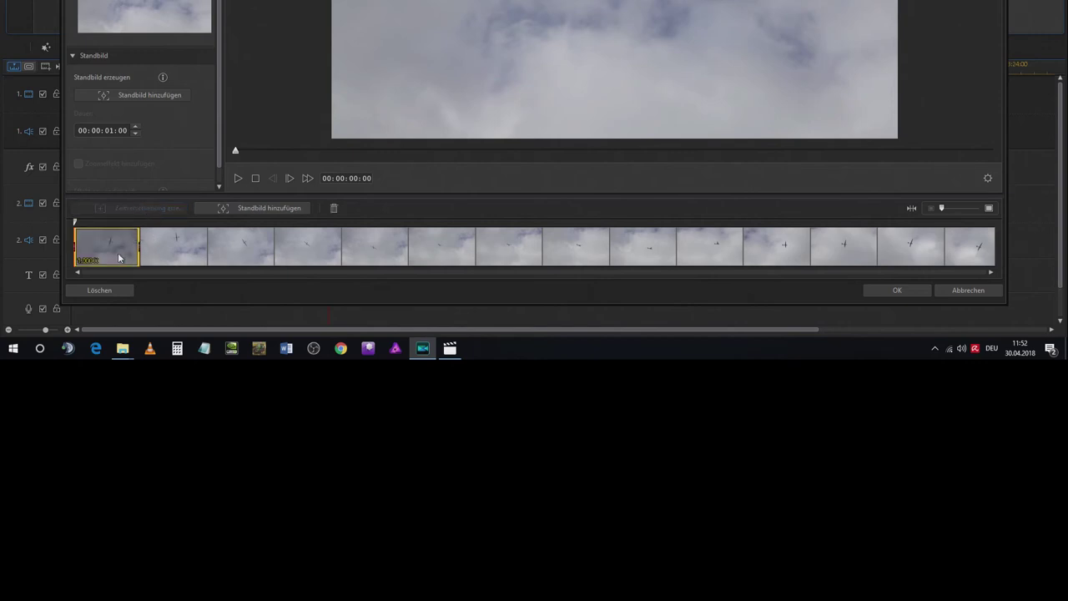
pyautogui.moveTo(138, 247); pyautogui.dragTo(143, 247)
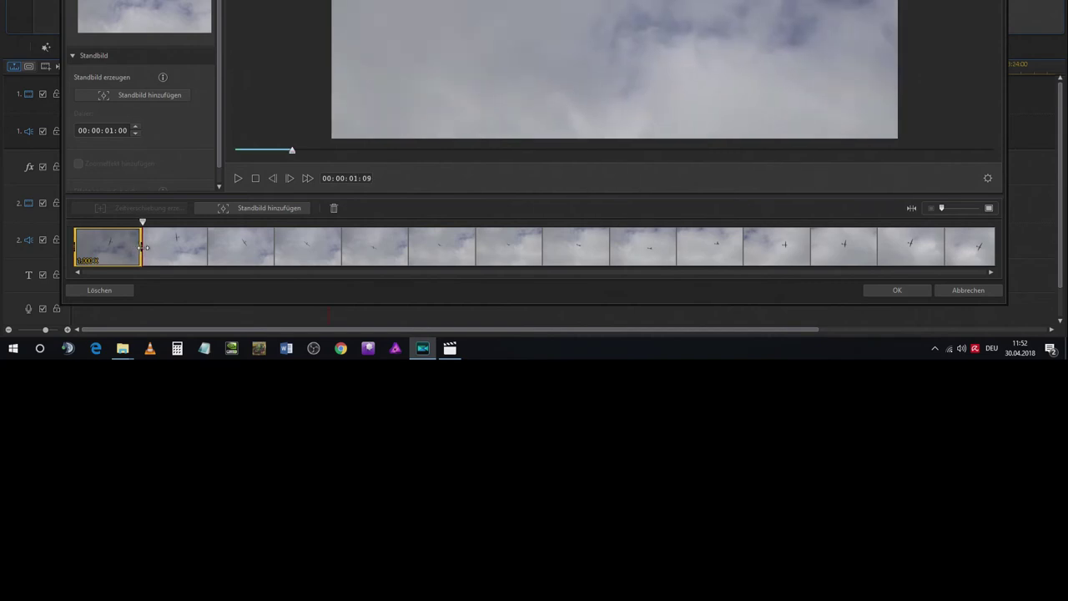
pyautogui.moveTo(144, 247); pyautogui.dragTo(877, 260)
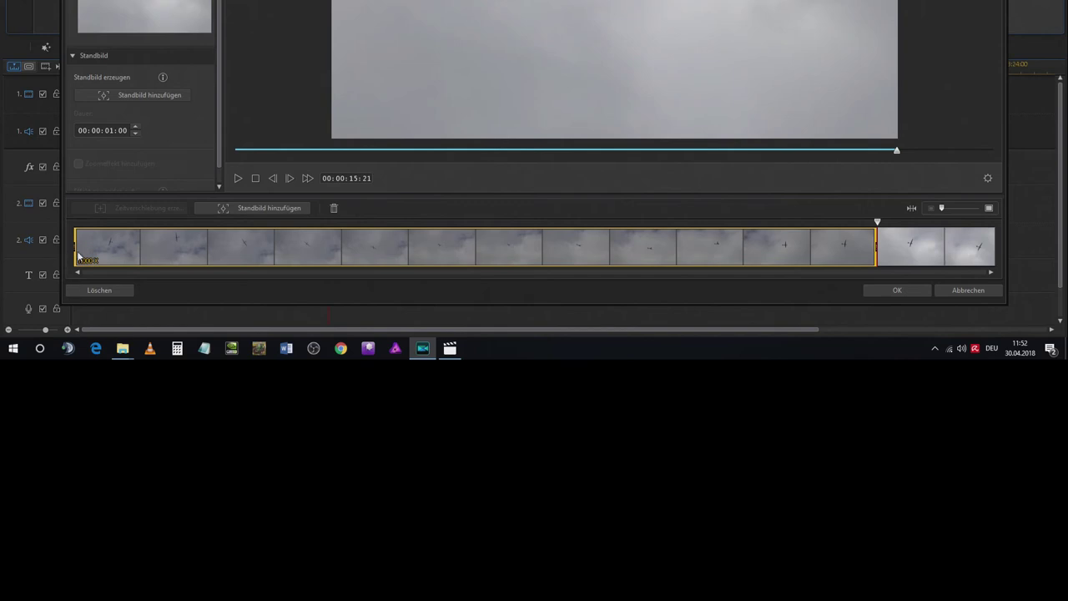
pyautogui.moveTo(74, 247); pyautogui.dragTo(205, 243)
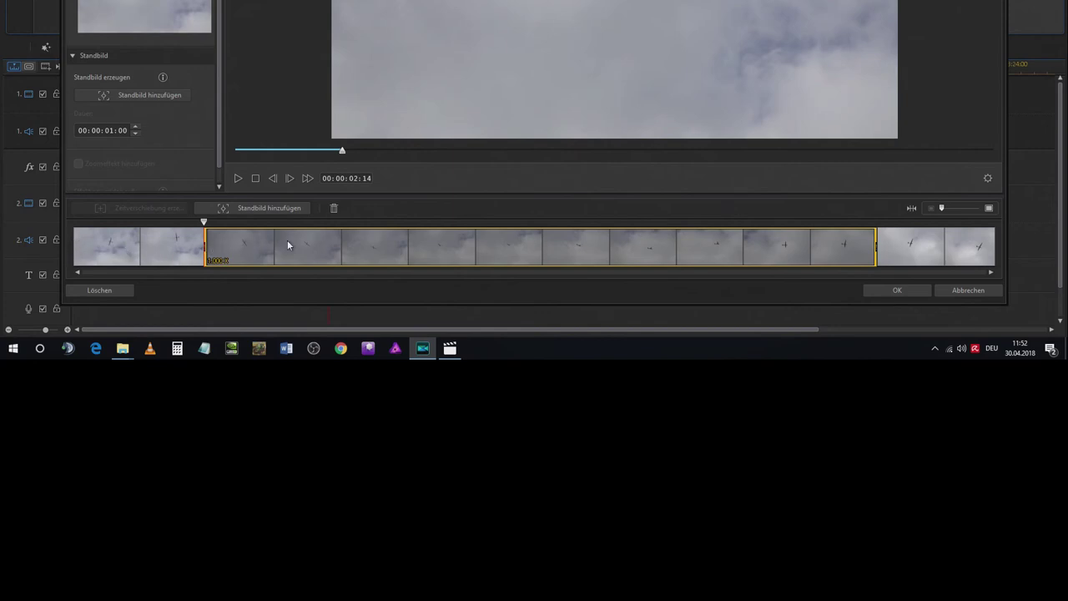
# Select the time-shift segment and position its zoom area over the glider at 00:00:03:00.
pyautogui.click(693, 244)
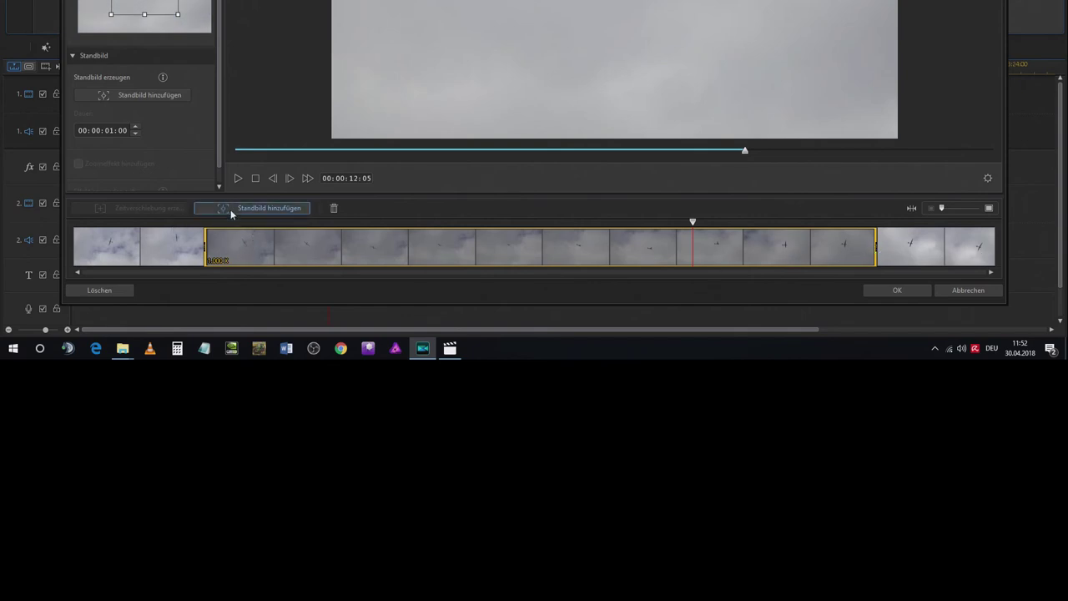
pyautogui.click(234, 246)
pyautogui.click(178, 240)
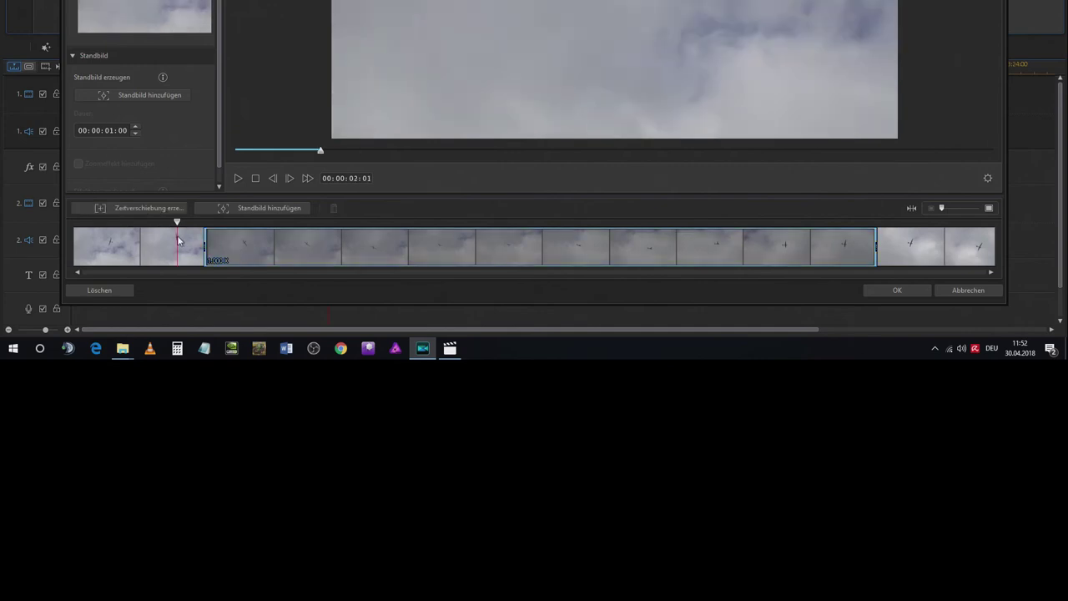
pyautogui.click(225, 248)
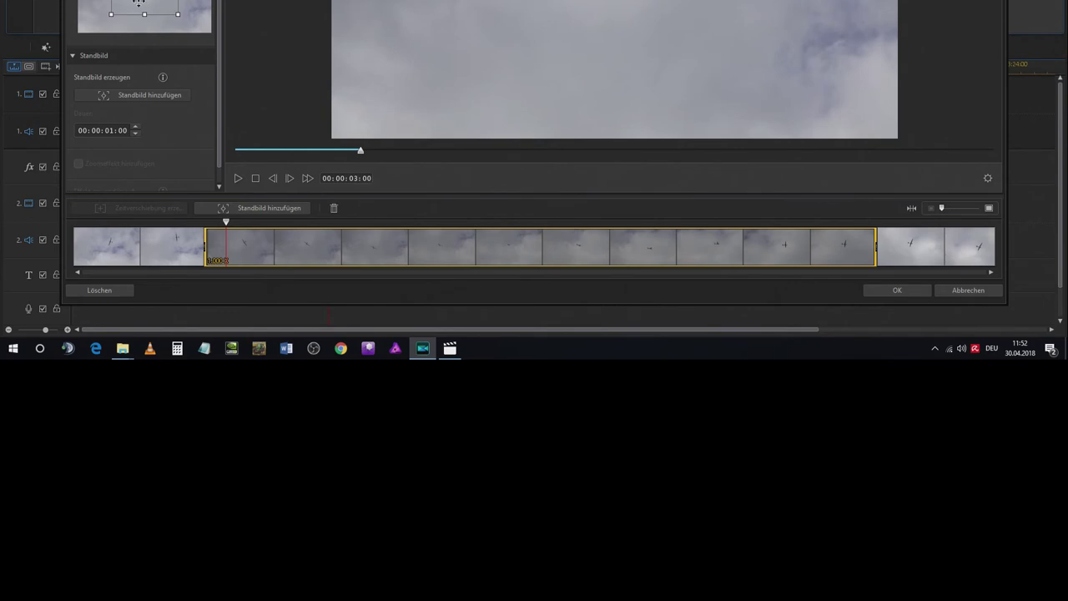
pyautogui.moveTo(145, 1); pyautogui.dragTo(144, 8)
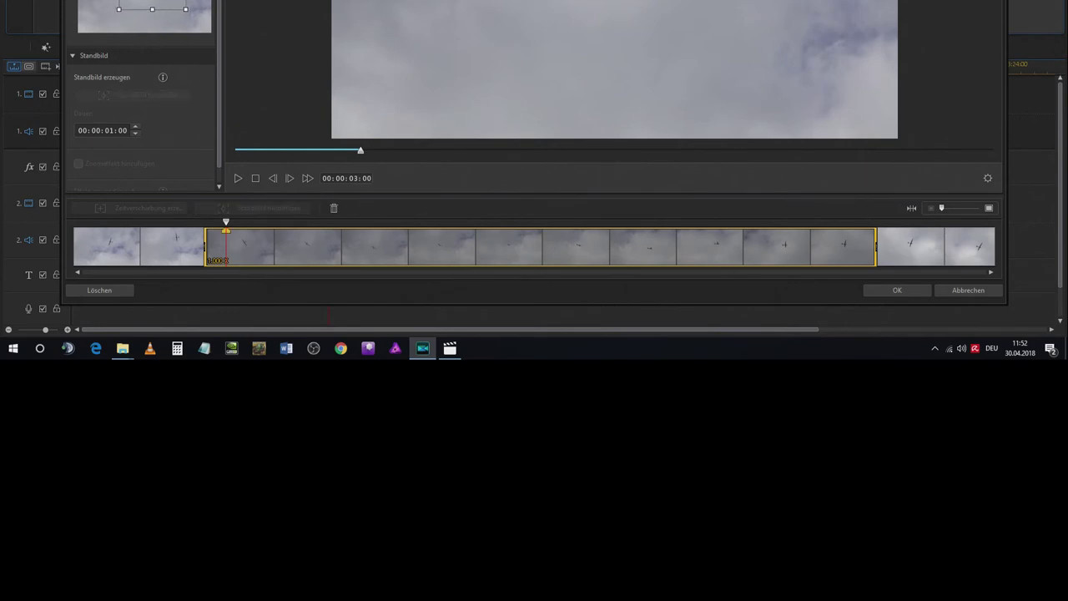
pyautogui.click(222, 237)
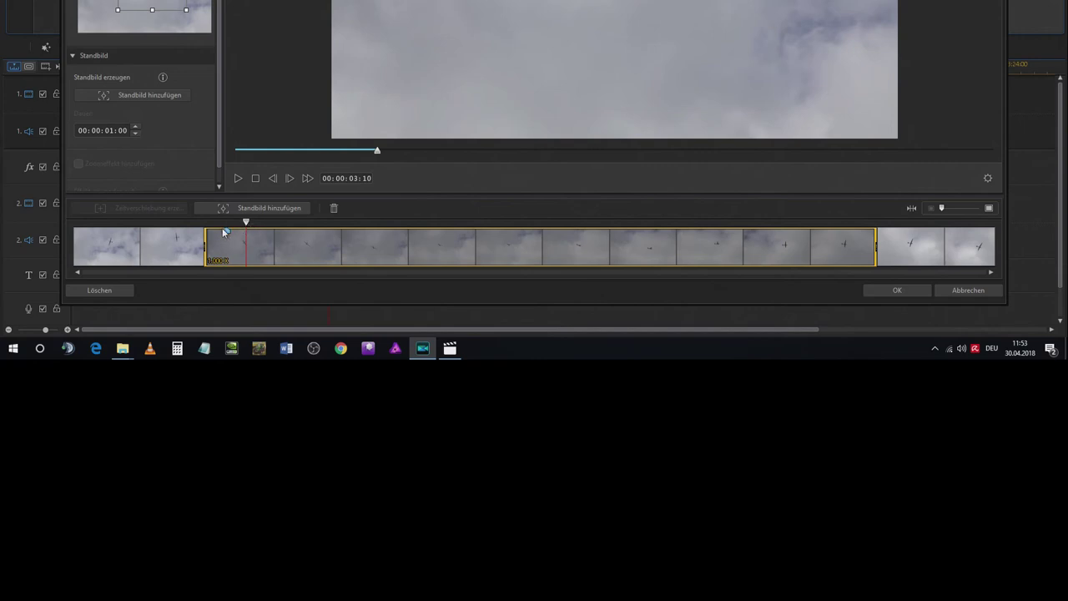
# Adjust the zoom area to follow the glider at 00:00:03:11, 00:00:03:23, 00:00:04:13 and 00:00:04:24.
pyautogui.moveTo(248, 224)
pyautogui.mouseDown()
pyautogui.moveTo(299, 239)
pyautogui.moveTo(728, 257)
pyautogui.moveTo(507, 229)
pyautogui.moveTo(248, 225)
pyautogui.mouseUp()
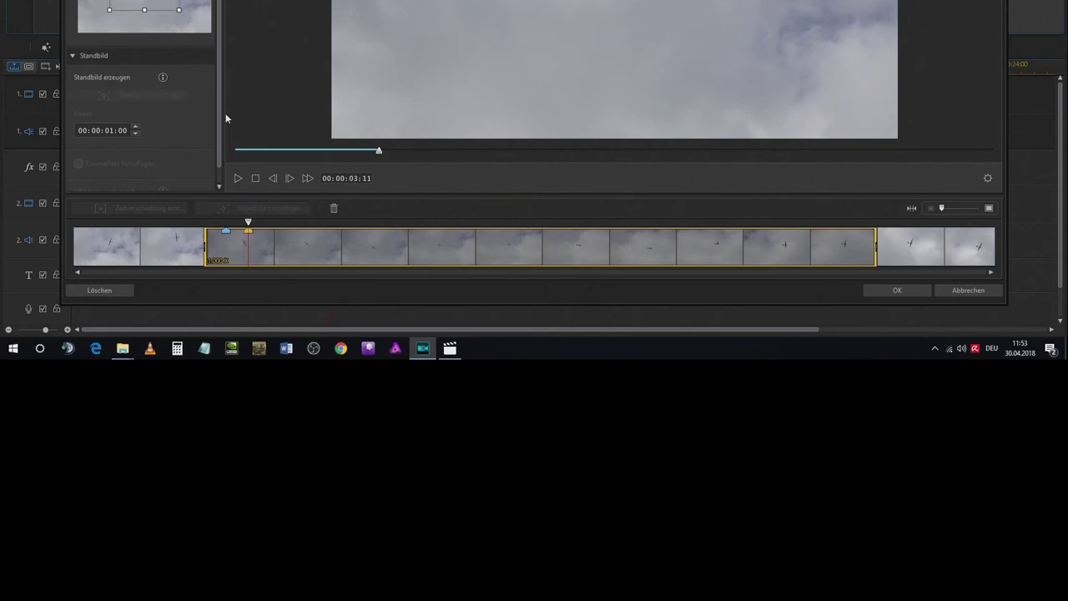
pyautogui.moveTo(251, 233); pyautogui.dragTo(273, 231)
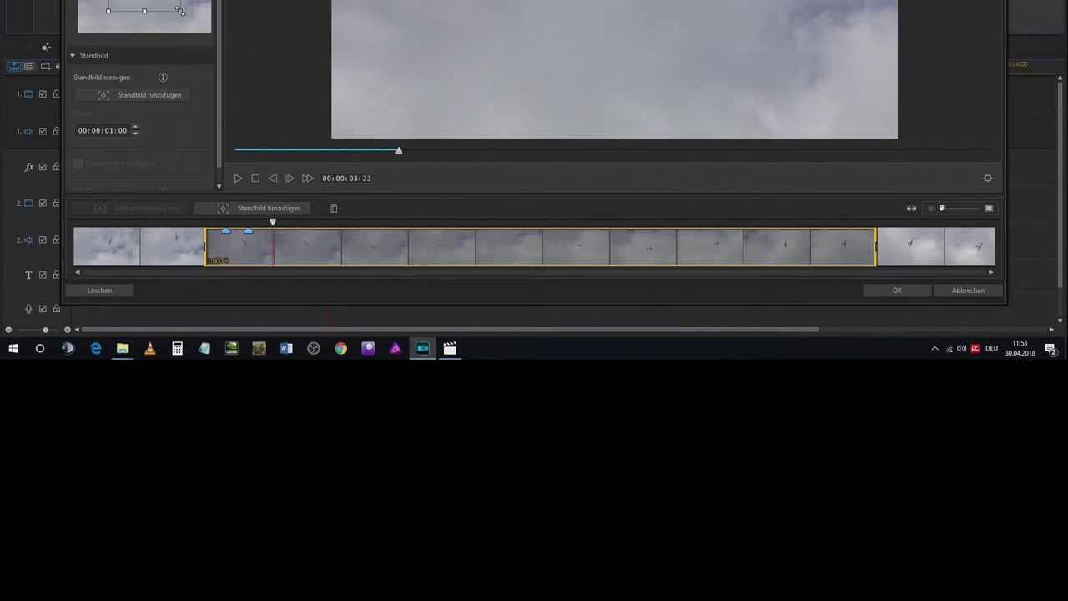
pyautogui.click(289, 205)
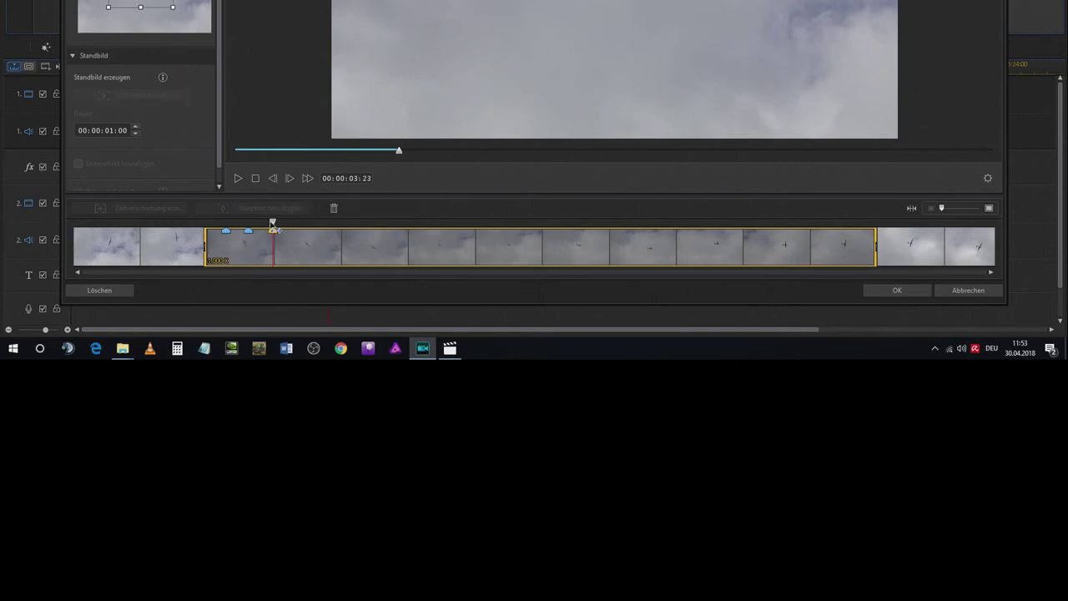
pyautogui.moveTo(274, 225)
pyautogui.mouseDown()
pyautogui.moveTo(315, 224)
pyautogui.moveTo(303, 224)
pyautogui.mouseUp()
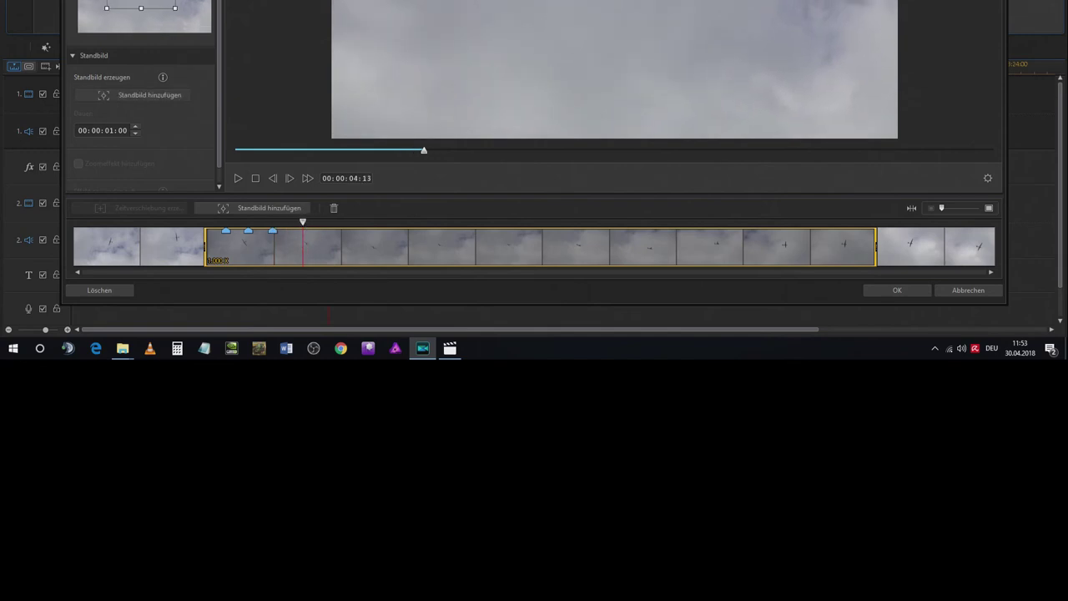
pyautogui.click(289, 208)
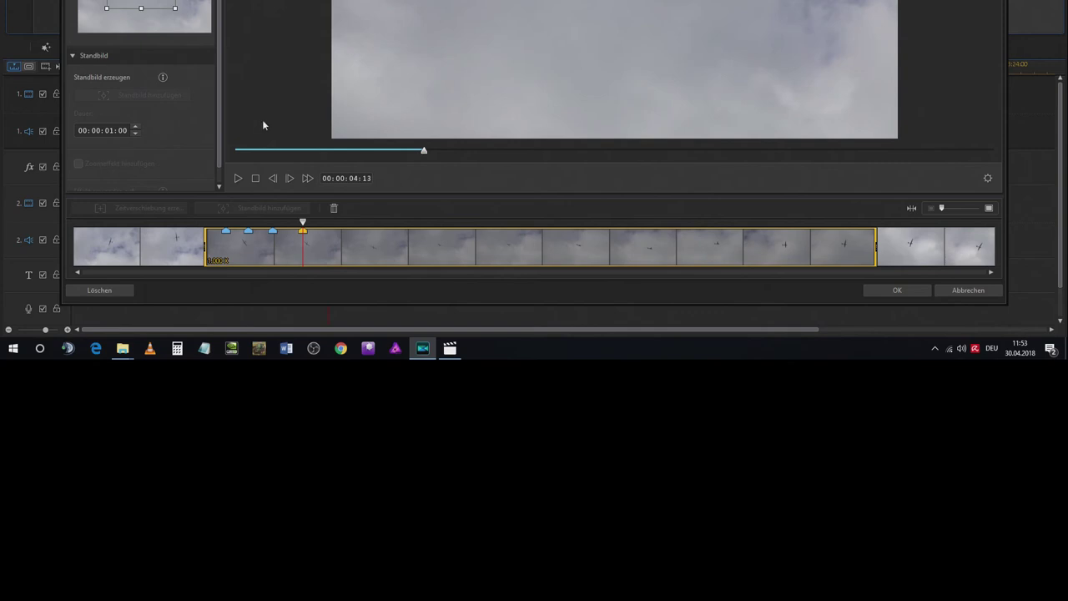
pyautogui.click(326, 231)
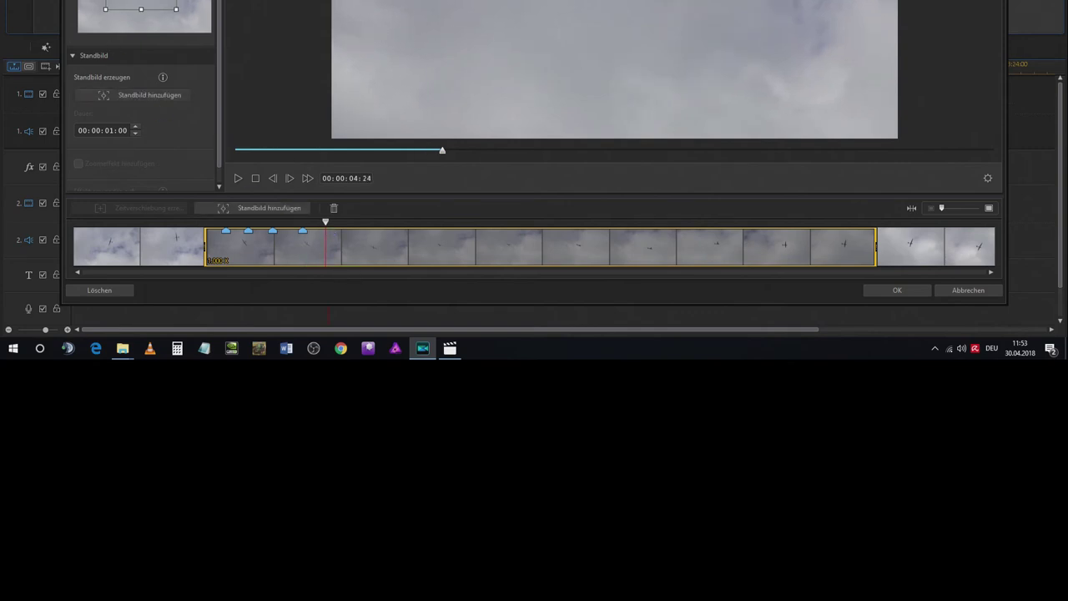
pyautogui.click(259, 208)
# Reframe the zoom area around the glider at 00:00:07:23, 00:00:11:14 and 00:00:13:24.
pyautogui.moveTo(328, 227); pyautogui.dragTo(478, 254)
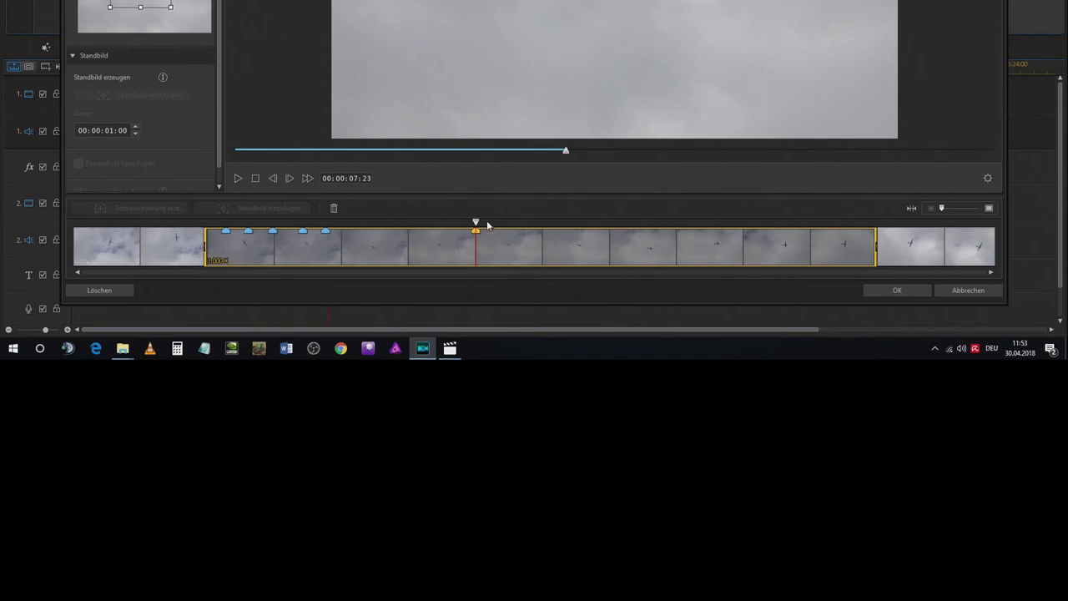
pyautogui.moveTo(477, 226); pyautogui.dragTo(660, 241)
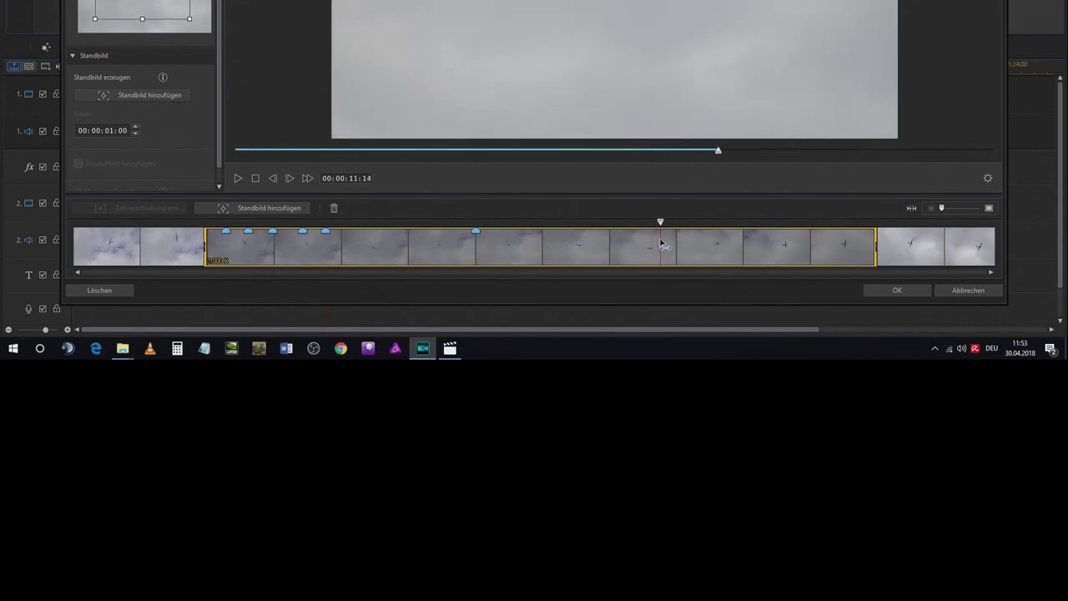
pyautogui.click(130, 95)
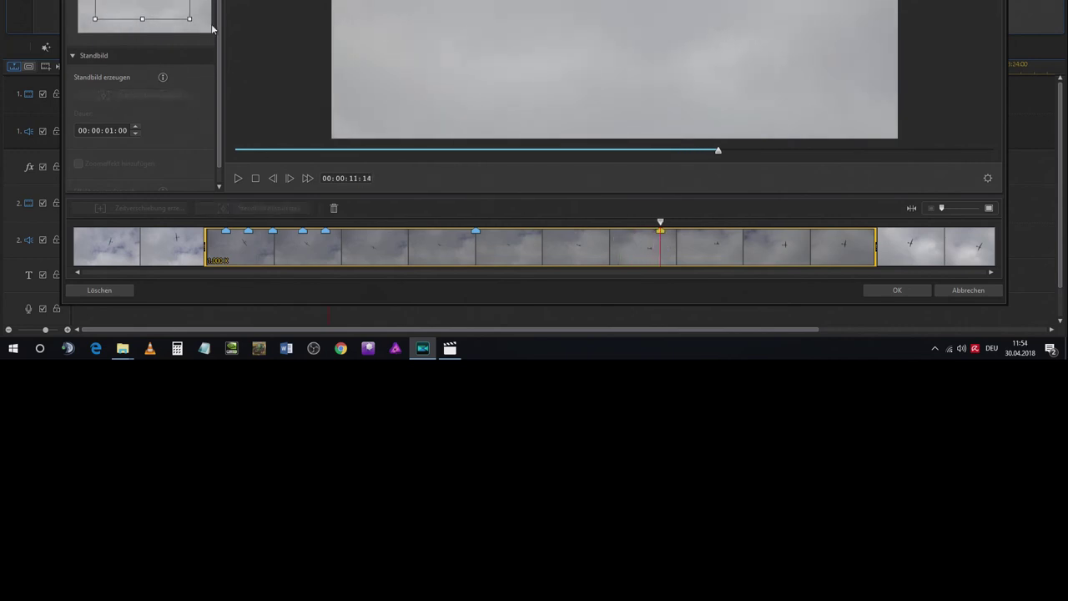
pyautogui.moveTo(190, 19); pyautogui.dragTo(153, 5)
pyautogui.moveTo(662, 226); pyautogui.dragTo(782, 227)
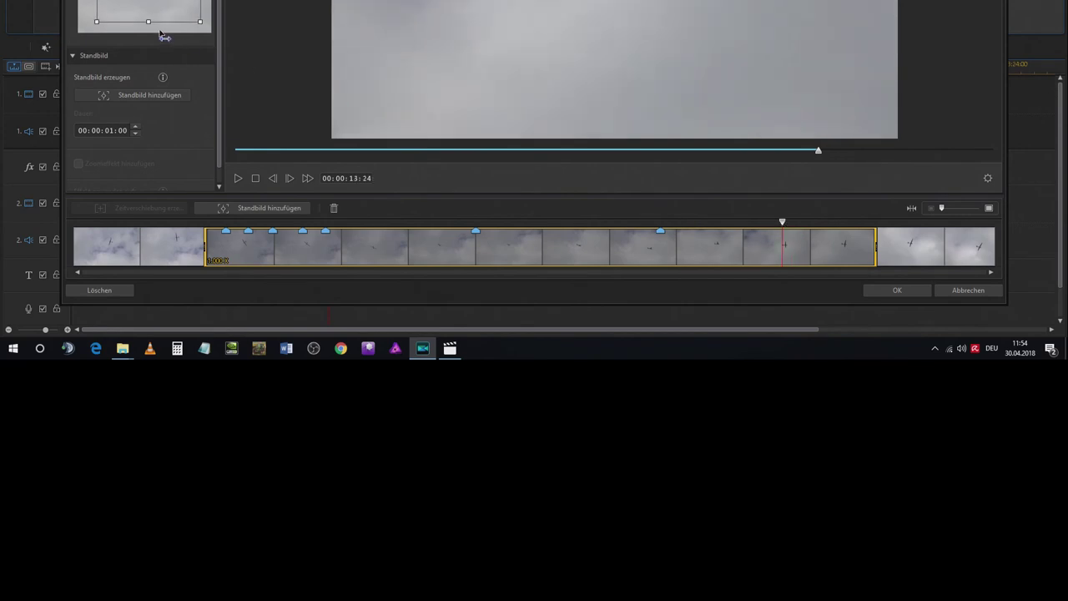
pyautogui.click(134, 94)
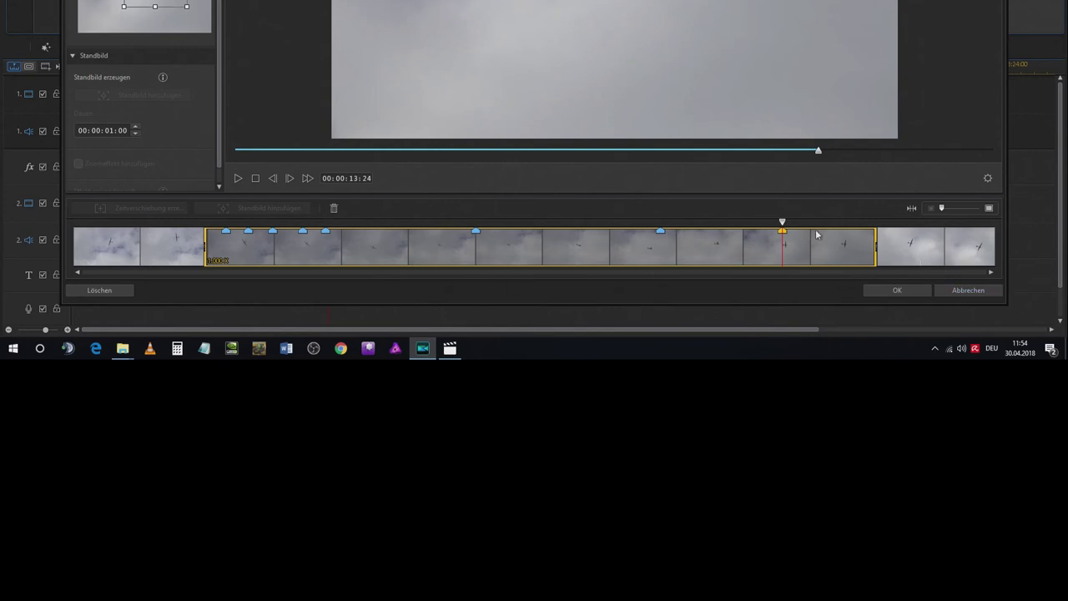
# Preview the zoom tracking from 00:00:00:07 and apply the effects to the in-flight clip.
pyautogui.moveTo(783, 225)
pyautogui.mouseDown()
pyautogui.moveTo(899, 232)
pyautogui.moveTo(150, 236)
pyautogui.moveTo(88, 224)
pyautogui.mouseUp()
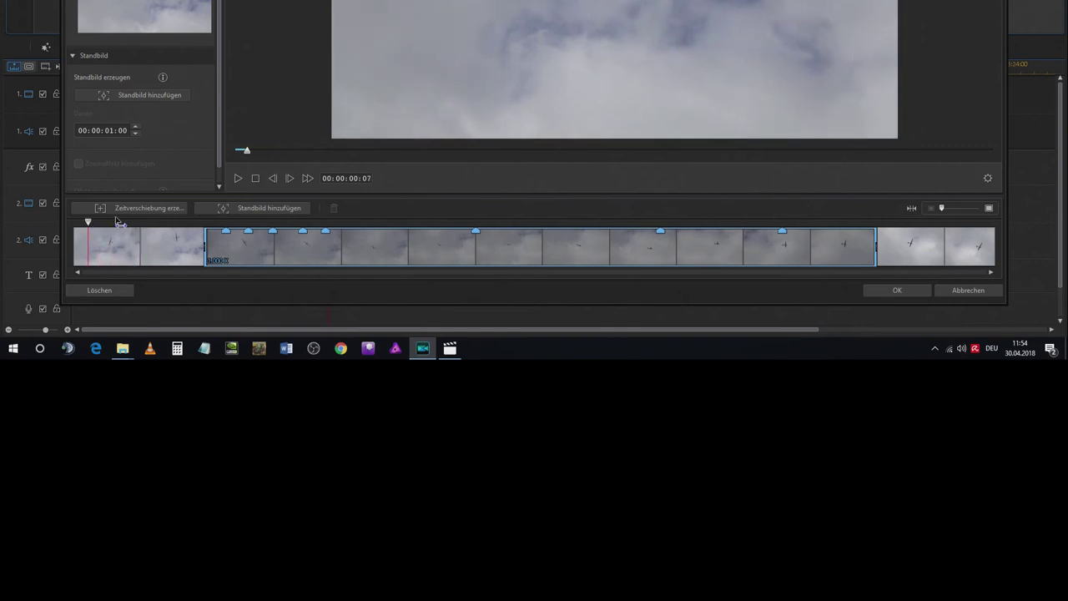
pyautogui.click(237, 179)
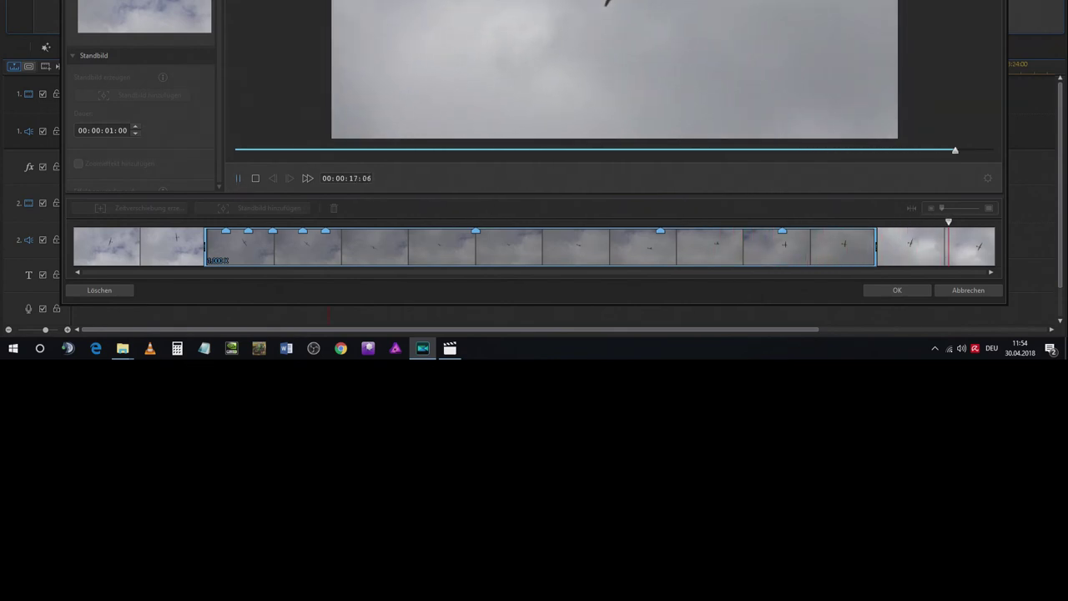
pyautogui.click(917, 292)
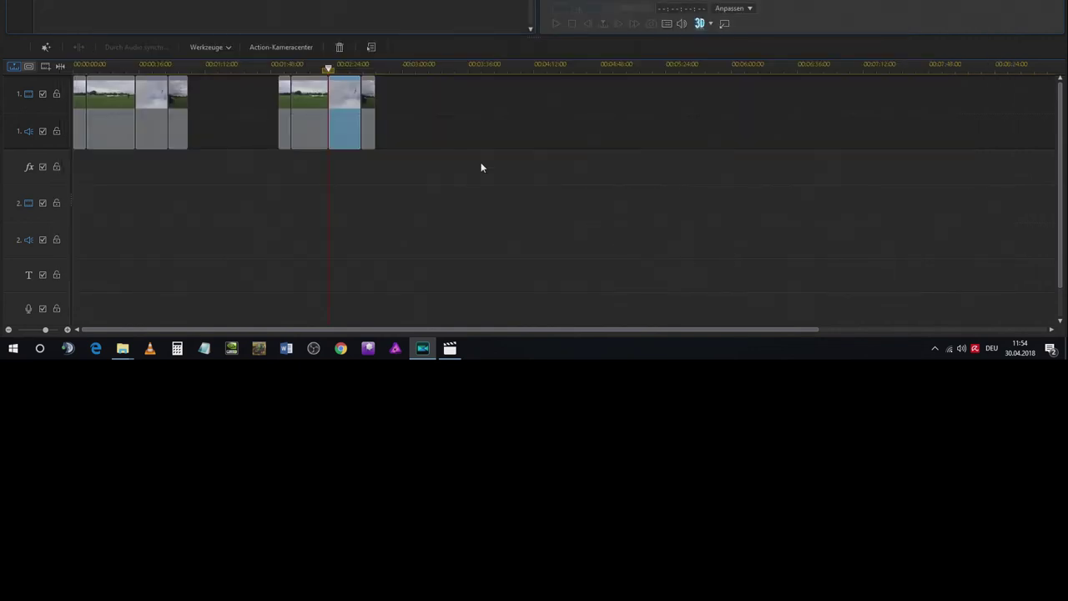
# Examine the different ways of opening the Action-Kameracenter for the in-flight clip, without changing any effects.
pyautogui.doubleClick(341, 119)
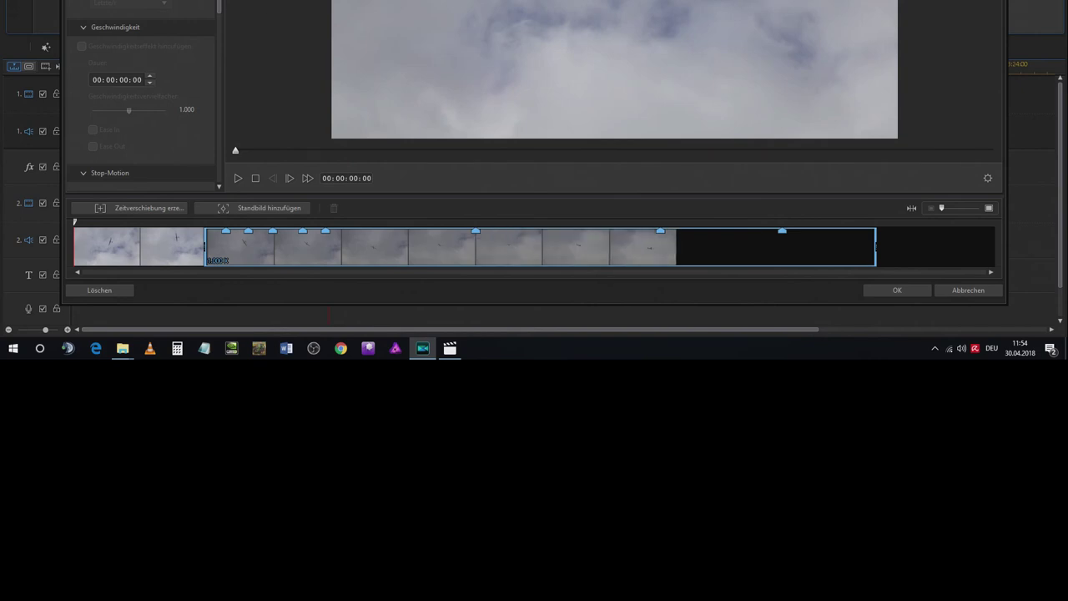
pyautogui.press('Escape')
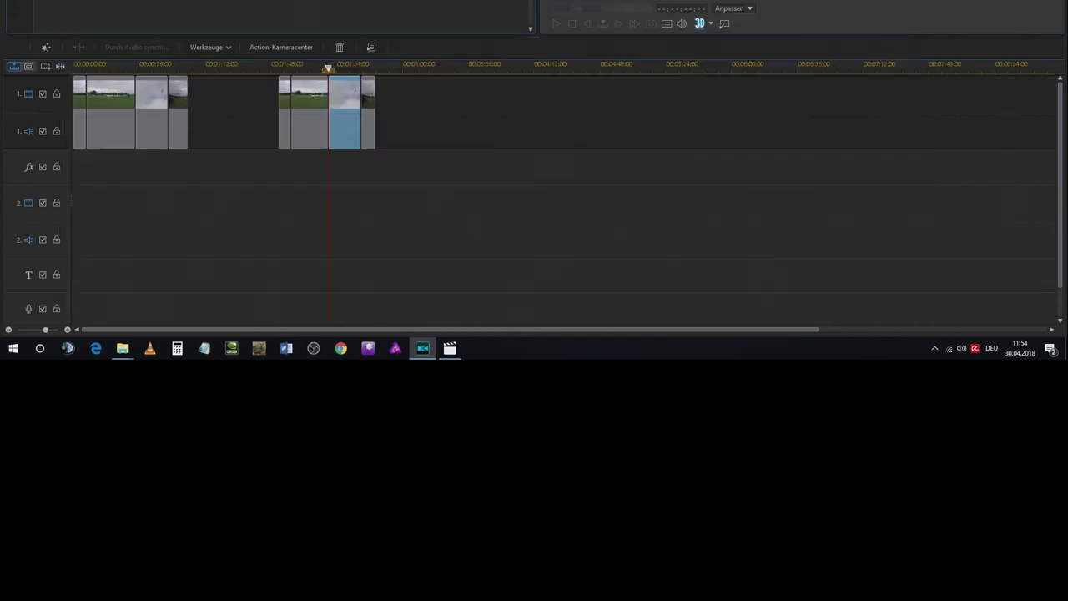
pyautogui.click(440, 123)
pyautogui.click(341, 107)
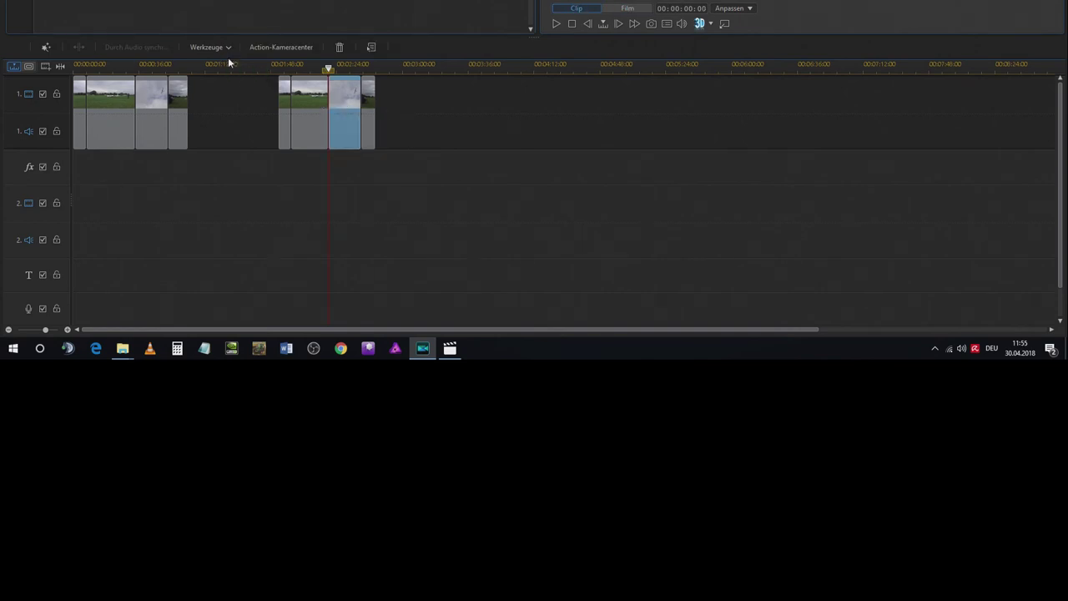
pyautogui.click(228, 47)
pyautogui.click(545, 142)
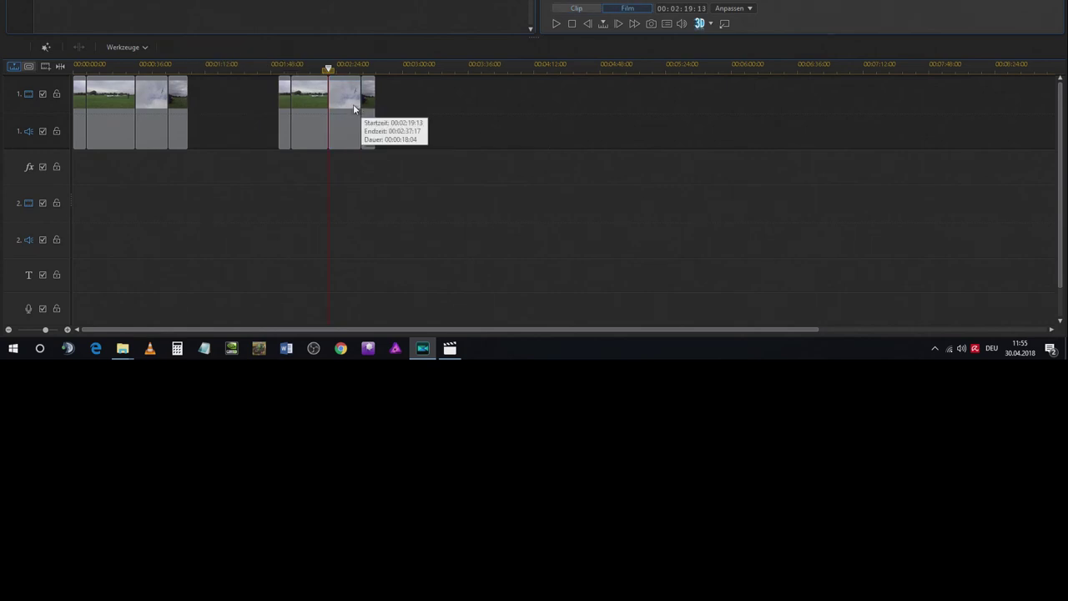
pyautogui.rightClick(347, 106)
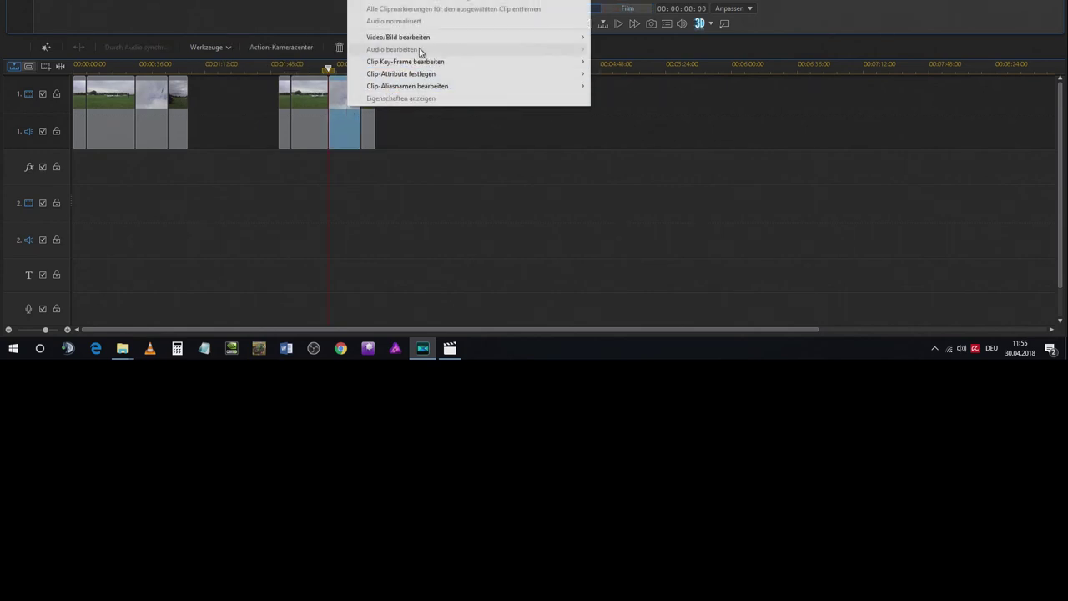
pyautogui.moveTo(582, 43)
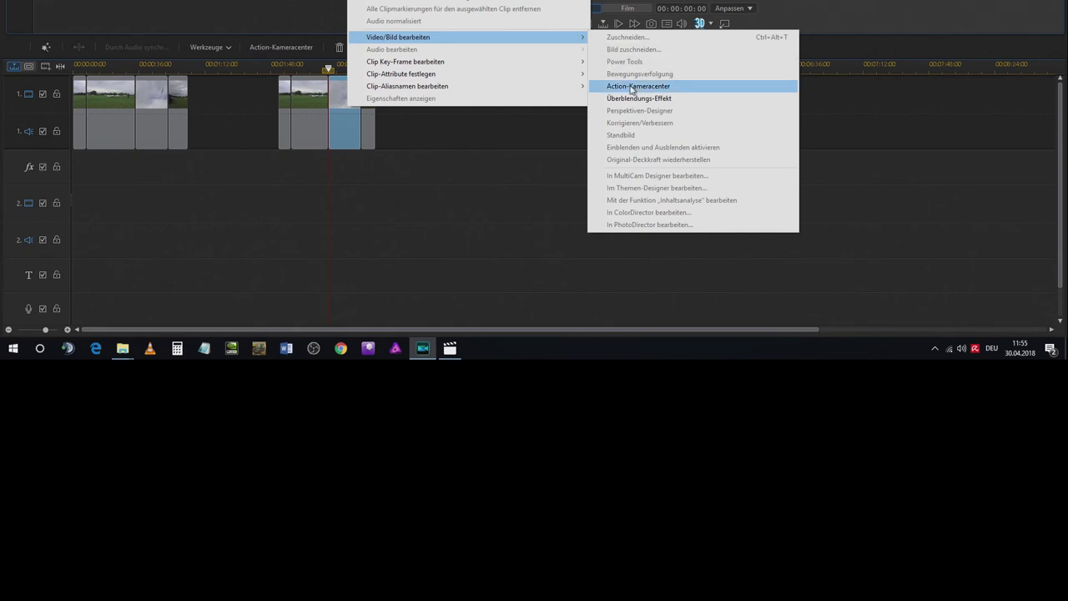
pyautogui.click(517, 167)
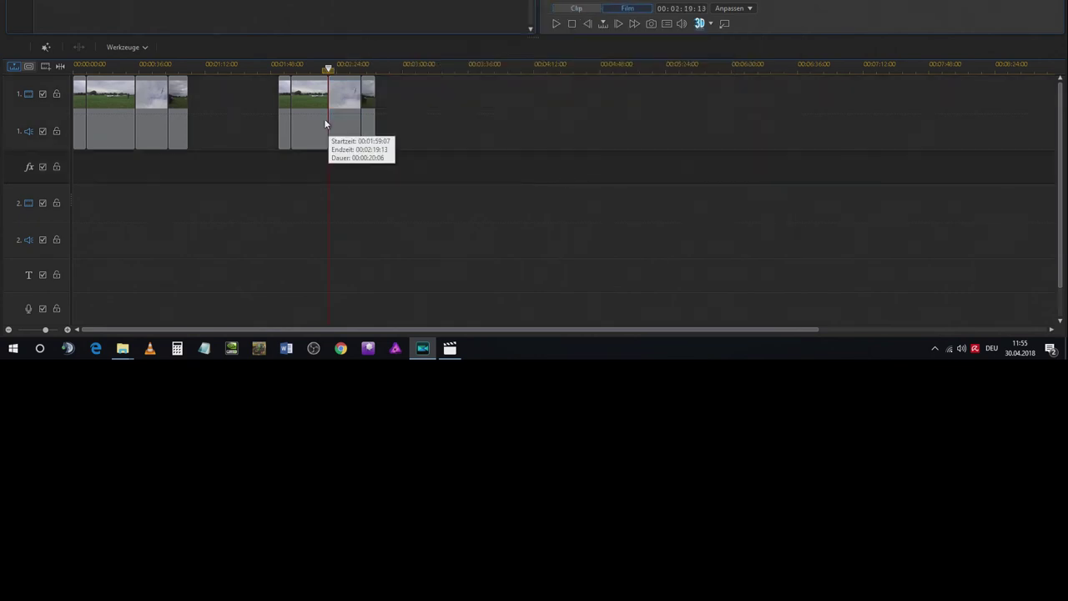
pyautogui.click(350, 132)
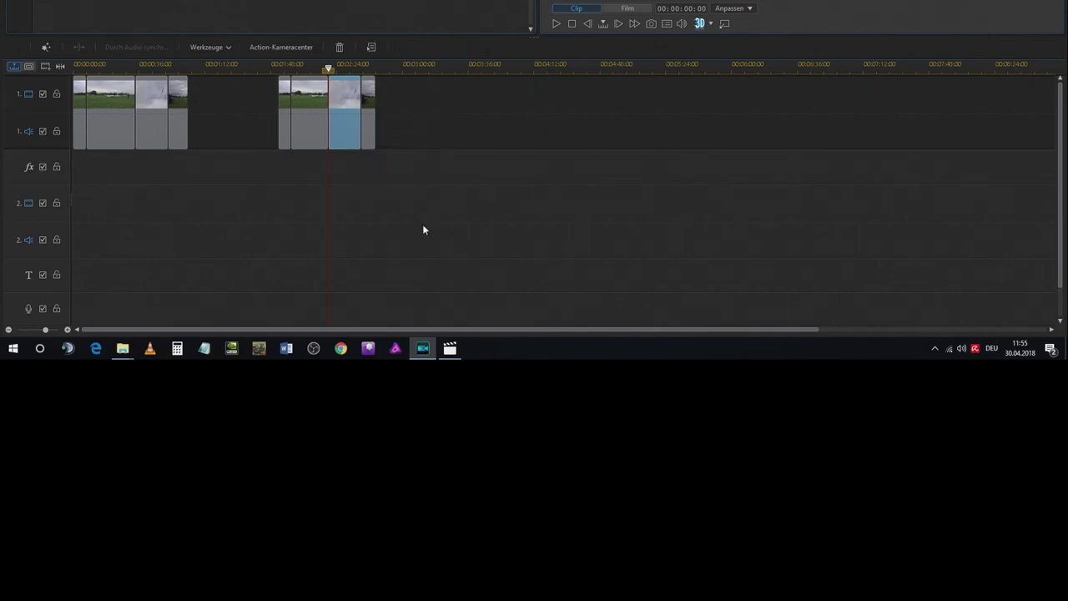
# Select the landing clip in the edited sequence and watch the landing part of "Beispielfilm Werkzeug Aktionkamera" in the video player.
pyautogui.click(368, 130)
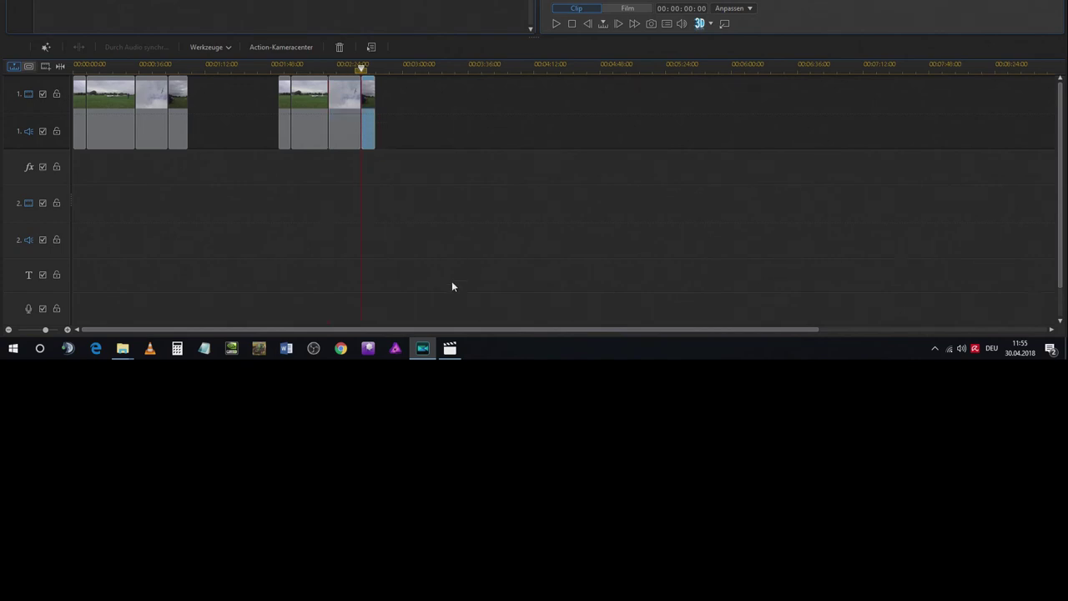
pyautogui.click(450, 348)
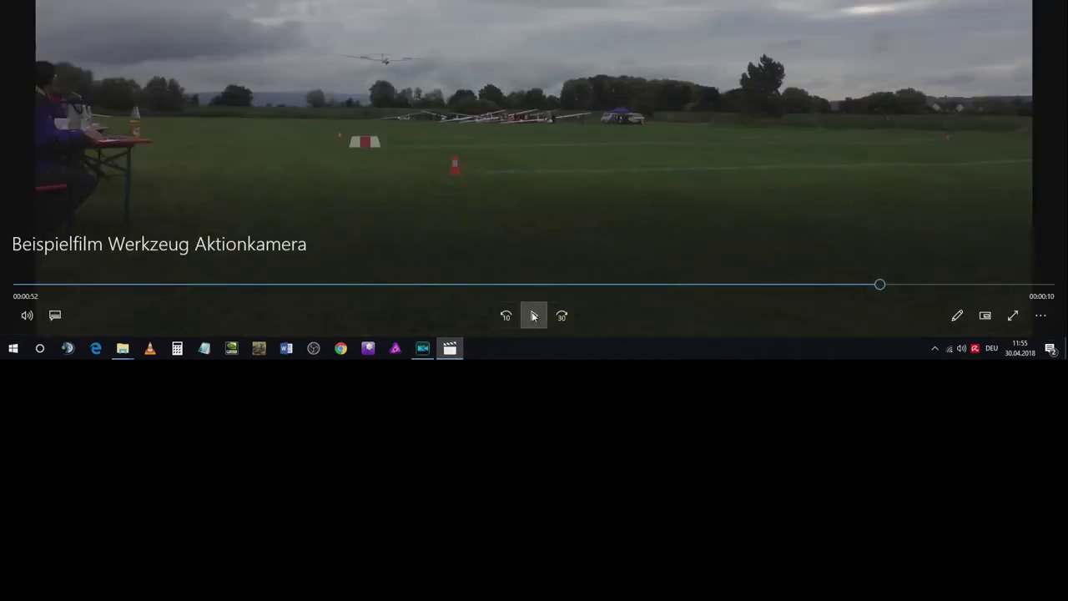
pyautogui.click(534, 315)
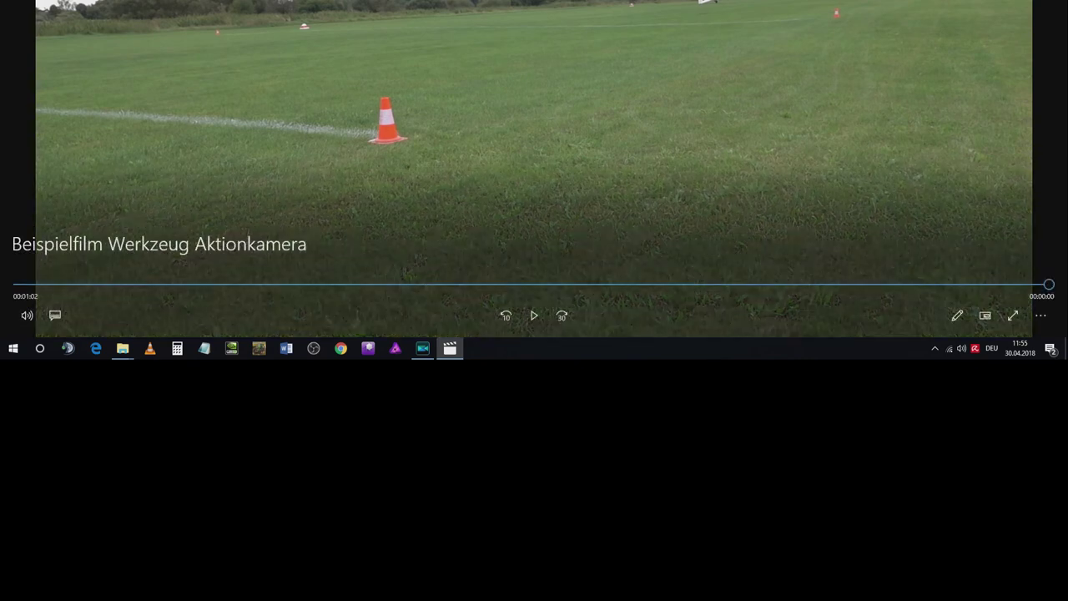
pyautogui.click(422, 348)
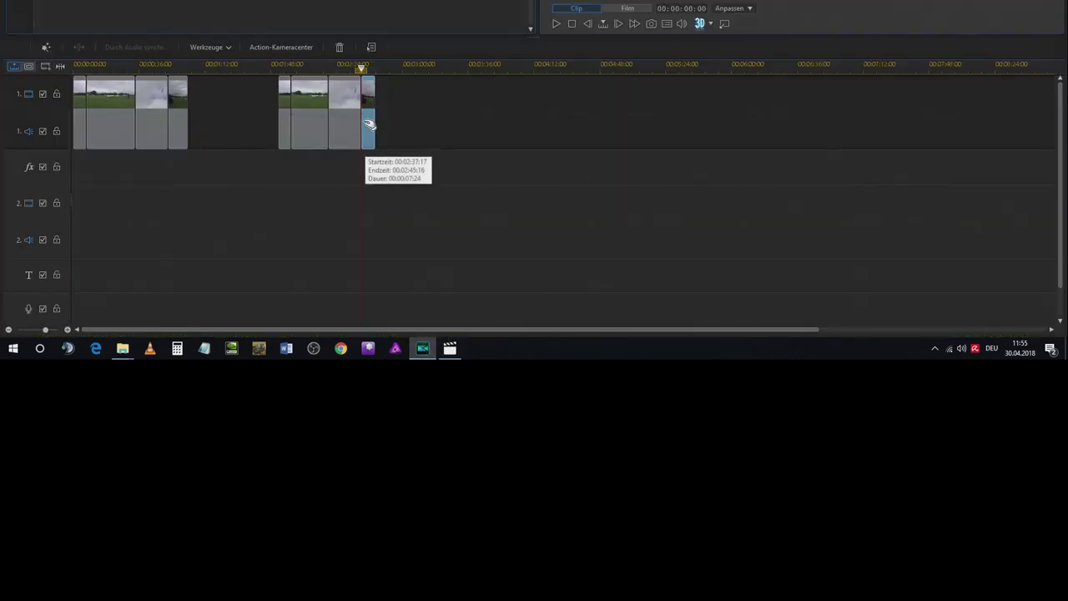
# Open the landing clip in the Action-Kameracenter and create a time-shift section running from 00:00:03:18 to 00:00:05:16.
pyautogui.click(268, 47)
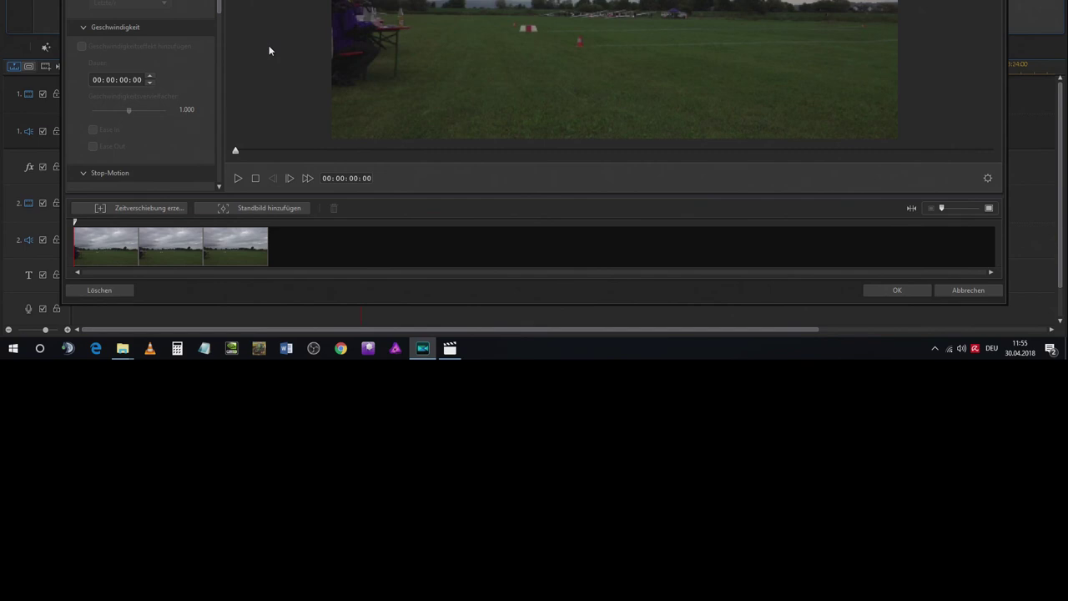
pyautogui.click(160, 208)
pyautogui.moveTo(137, 247); pyautogui.dragTo(724, 240)
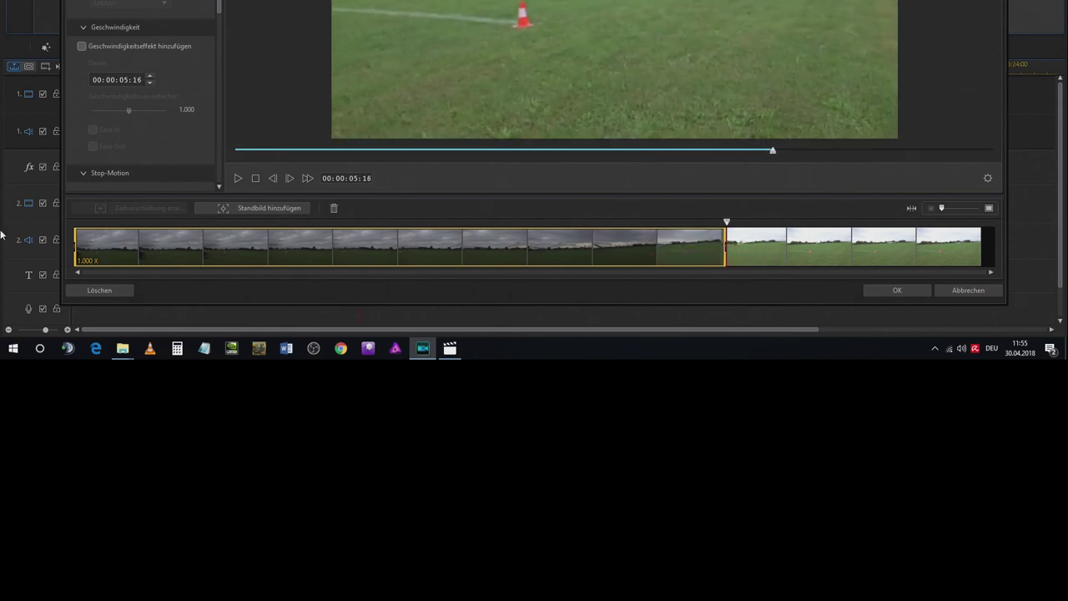
pyautogui.moveTo(75, 256); pyautogui.dragTo(501, 261)
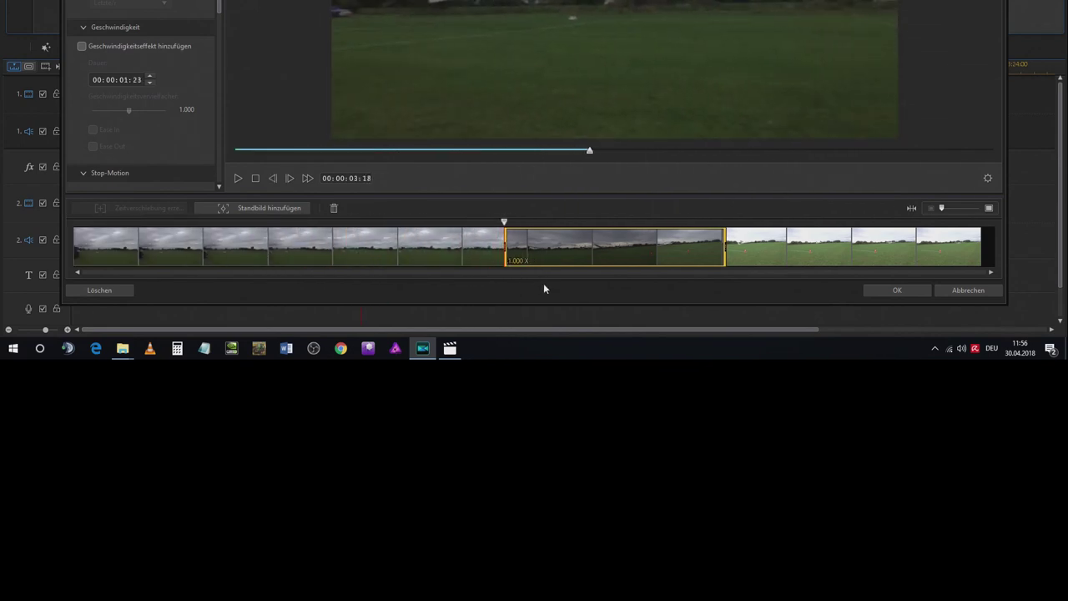
# Add a repeat effect to the landing clip's time-shift section.
pyautogui.click(563, 257)
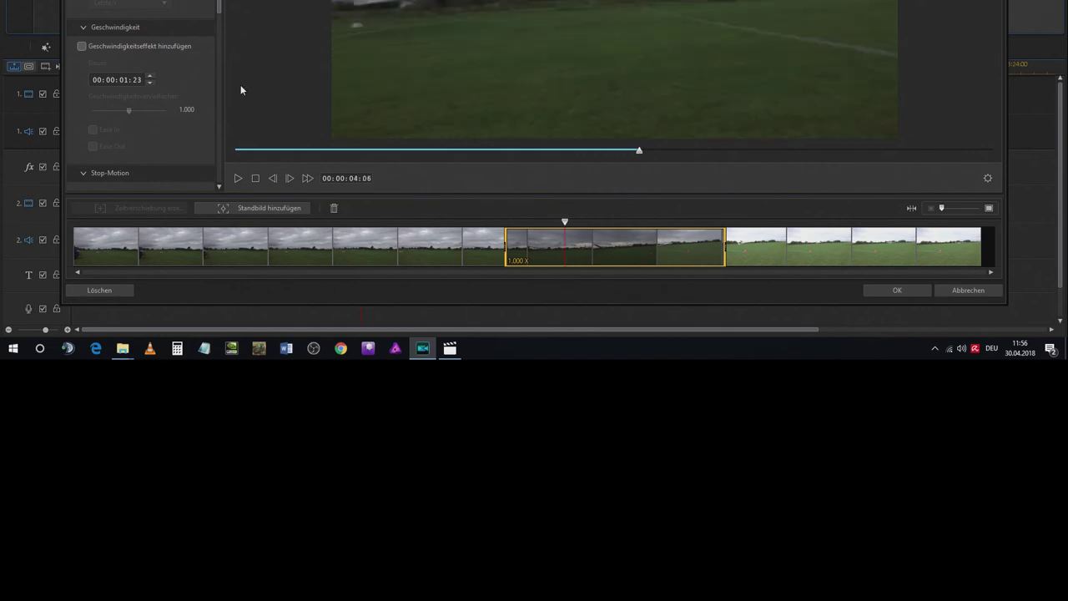
pyautogui.scroll(-2, 220, 7)
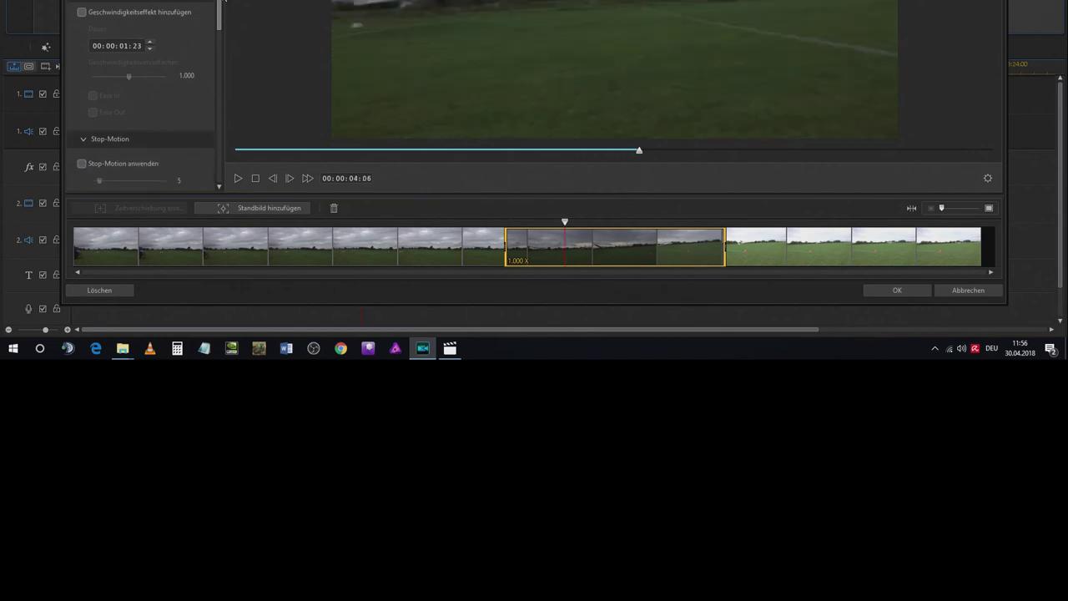
pyautogui.scroll(2, 221, 7)
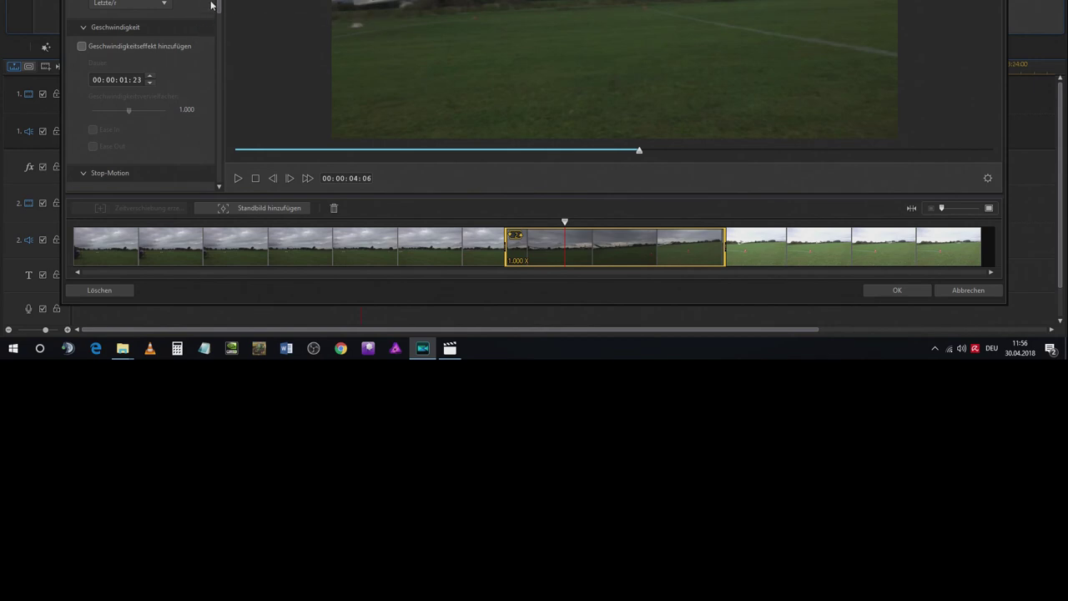
pyautogui.scroll(-2, 221, 11)
pyautogui.moveTo(221, 11)
pyautogui.mouseDown()
pyautogui.moveTo(222, 179)
pyautogui.moveTo(226, 21)
pyautogui.mouseUp()
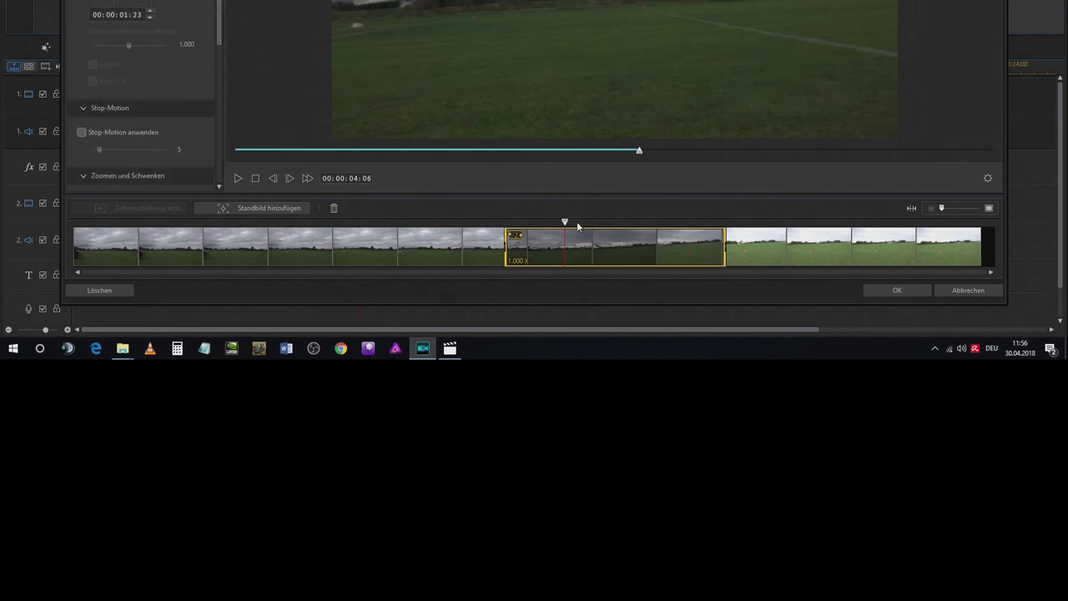
# Preview the repeated landing section, starting just before it at 00:00:03:16.
pyautogui.moveTo(565, 224); pyautogui.dragTo(497, 222)
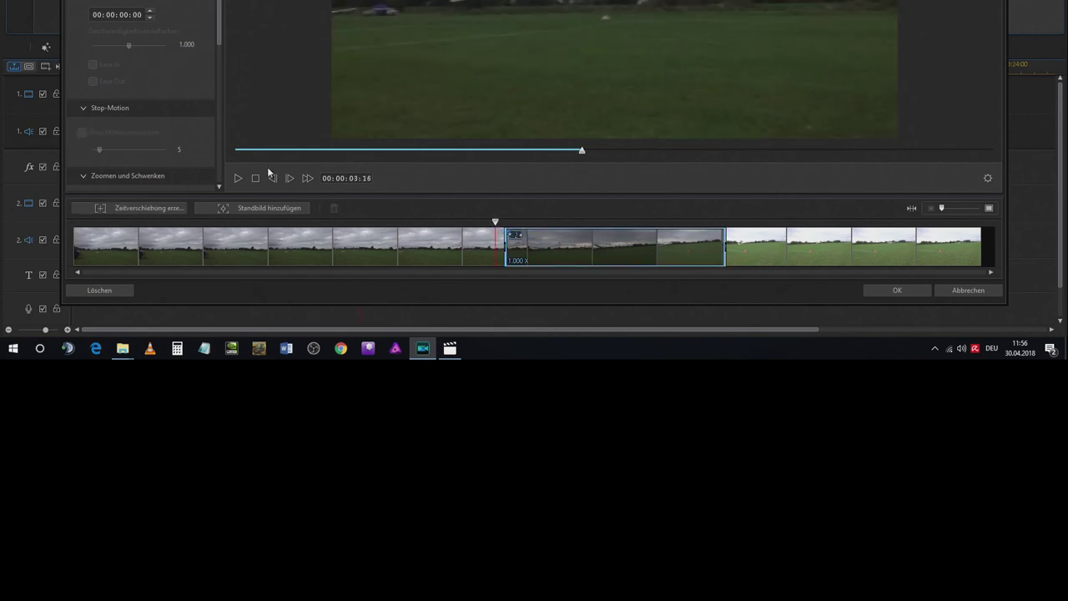
pyautogui.click(239, 178)
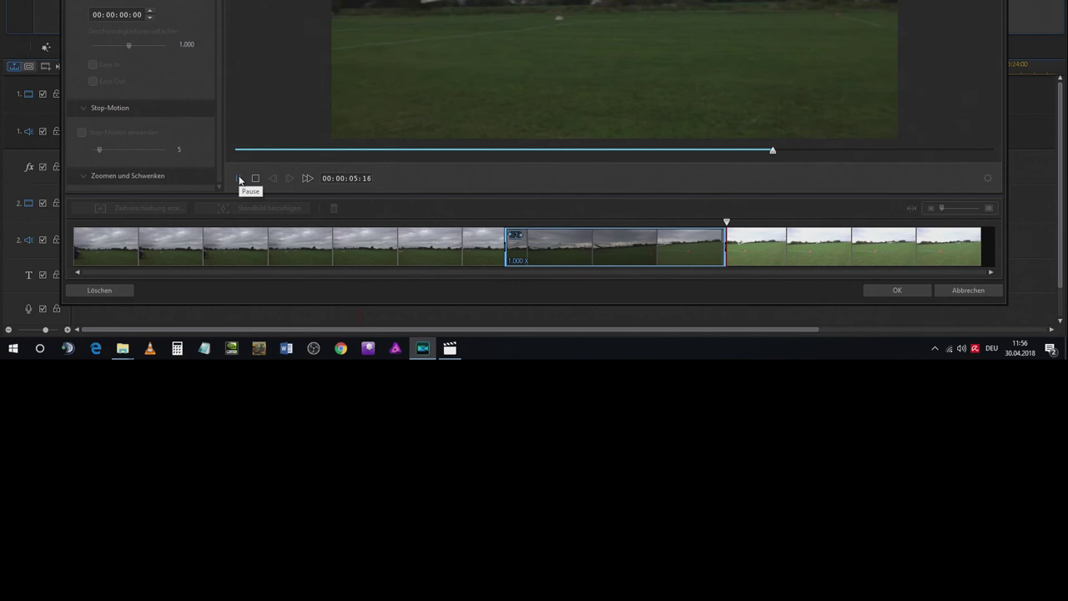
pyautogui.click(238, 178)
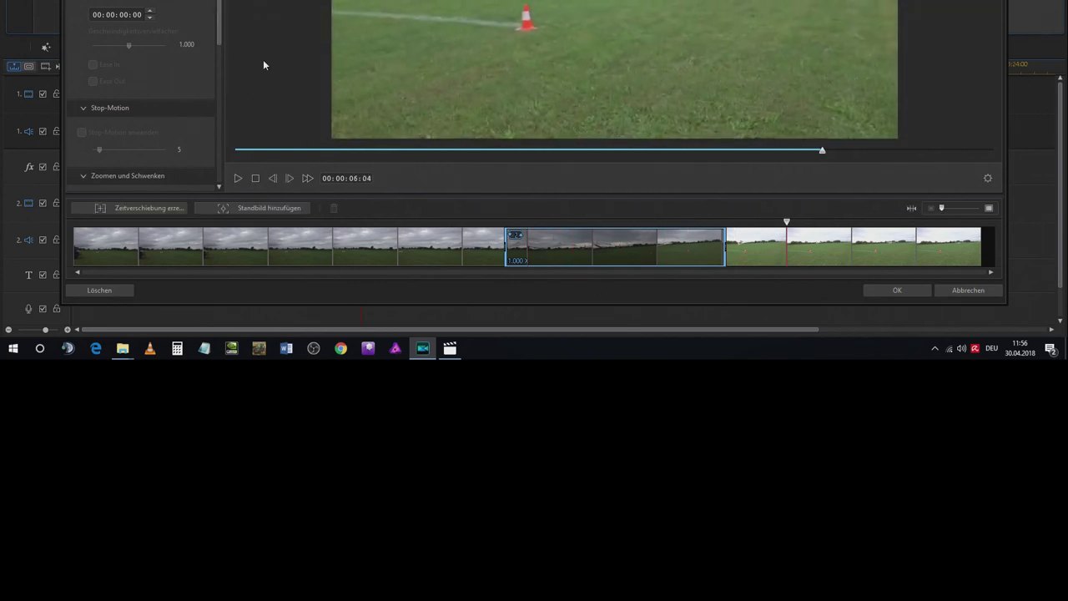
# Slow the repeated section to 0.500 speed with Ease In and Ease Out, preview it and apply the effects to the landing clip.
pyautogui.click(606, 257)
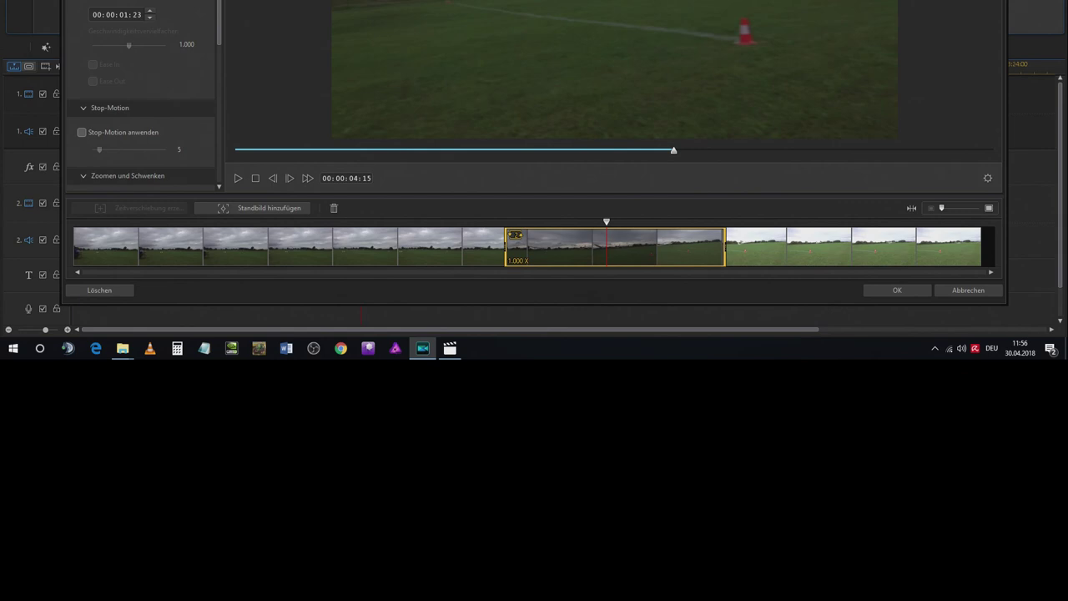
pyautogui.moveTo(129, 45); pyautogui.dragTo(127, 48)
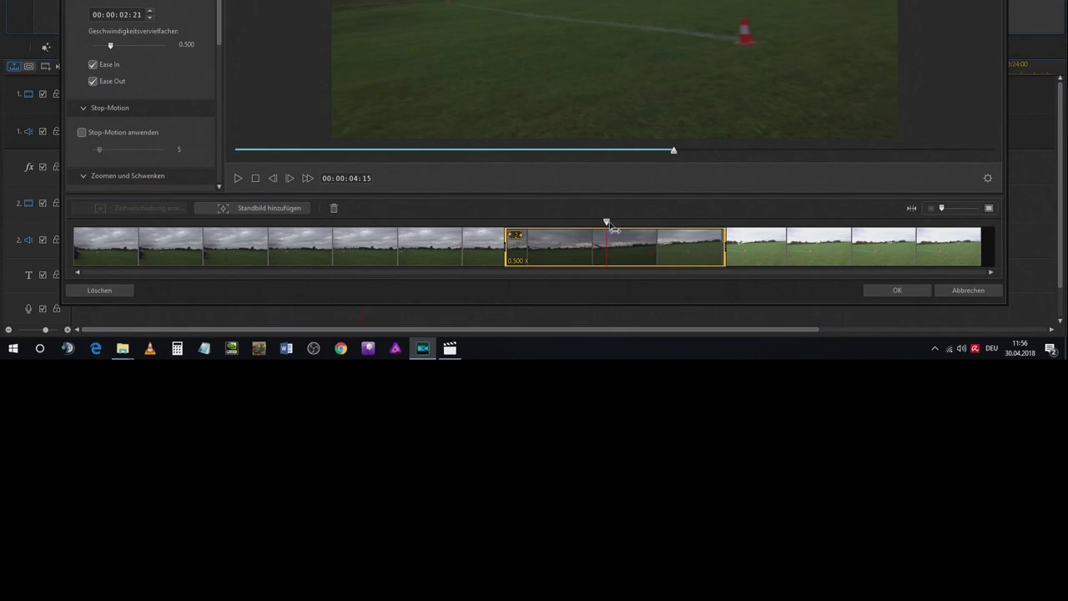
pyautogui.moveTo(613, 228); pyautogui.dragTo(453, 228)
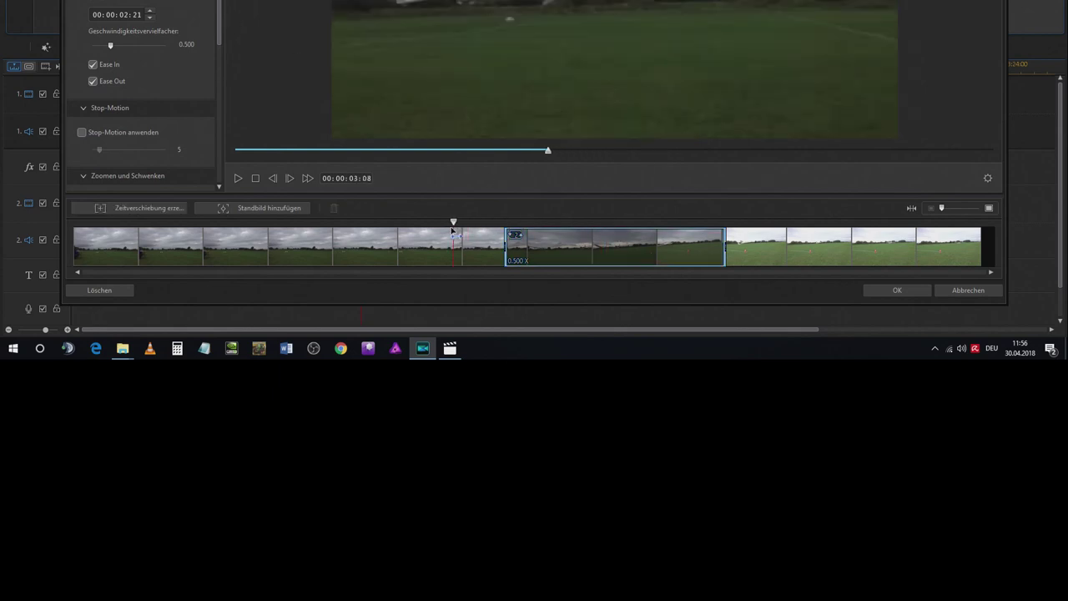
pyautogui.click(237, 178)
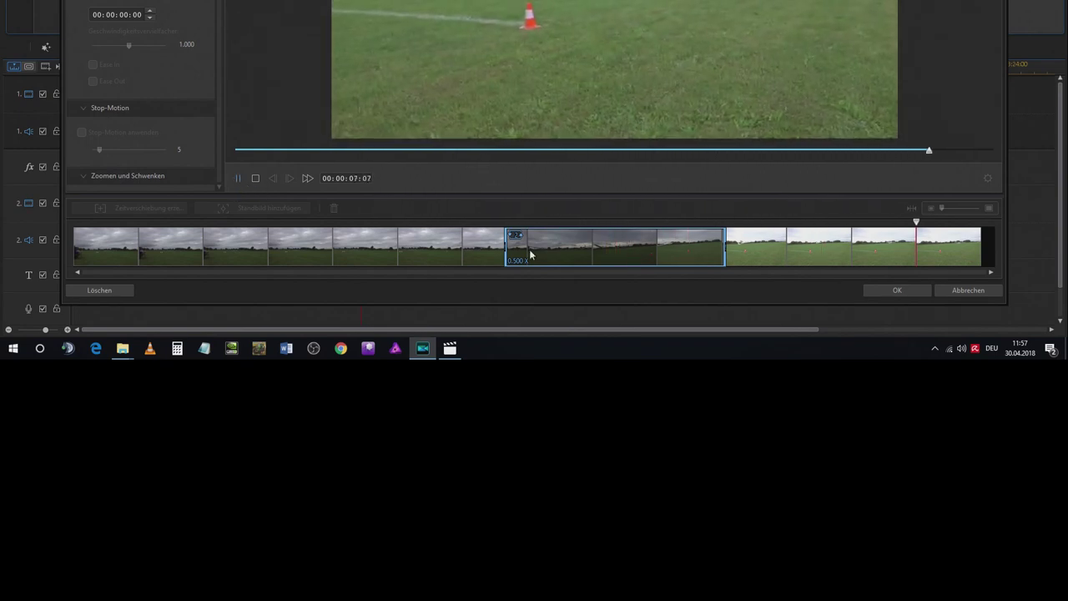
pyautogui.click(920, 291)
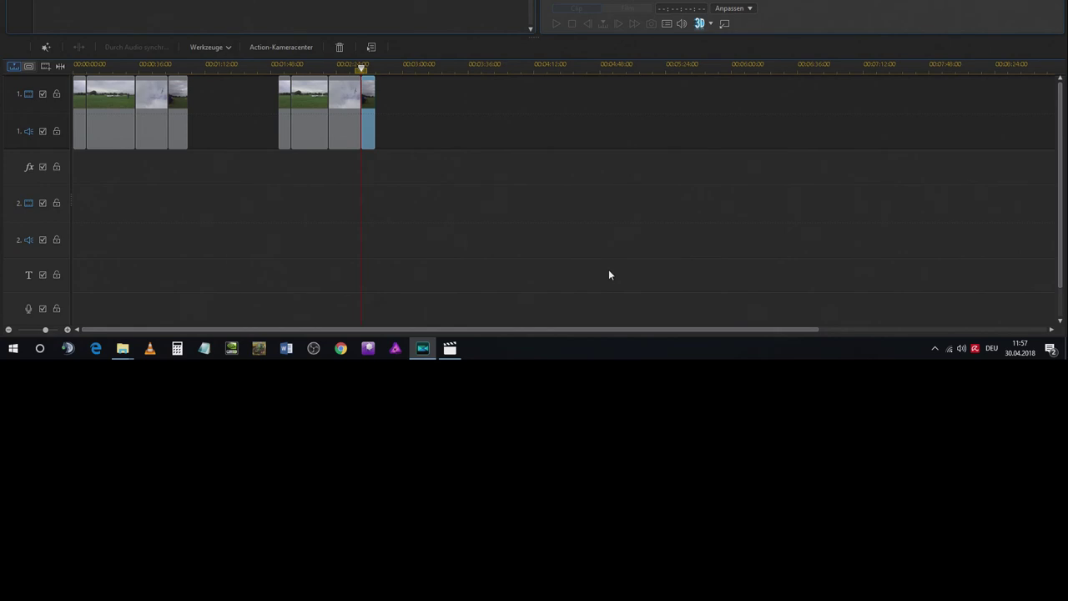
# Place the film playhead at 00:01:47:02, just before the edited clip sequence.
pyautogui.click(269, 73)
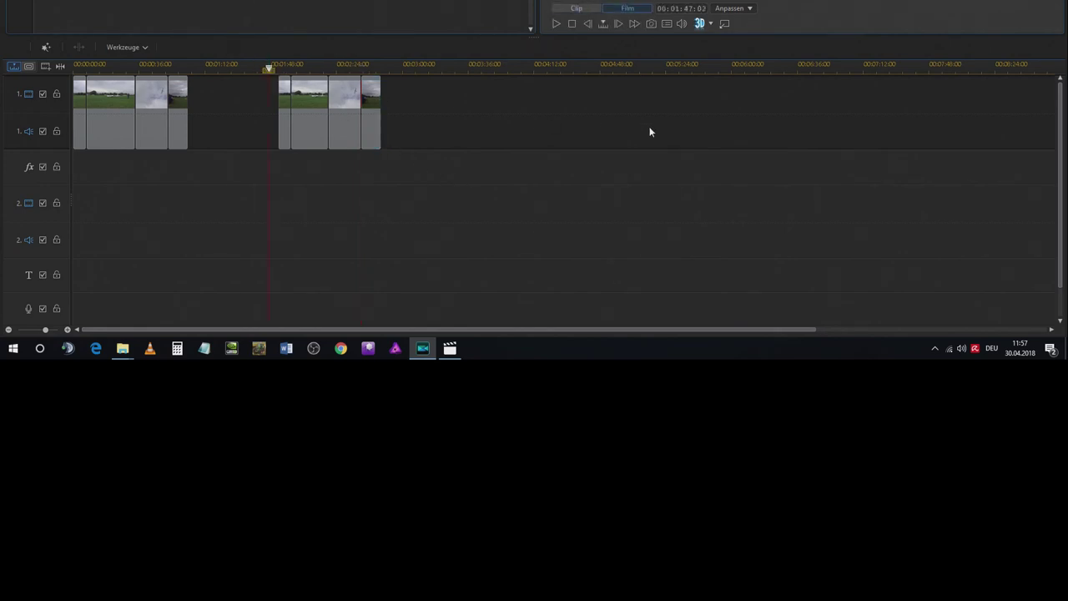